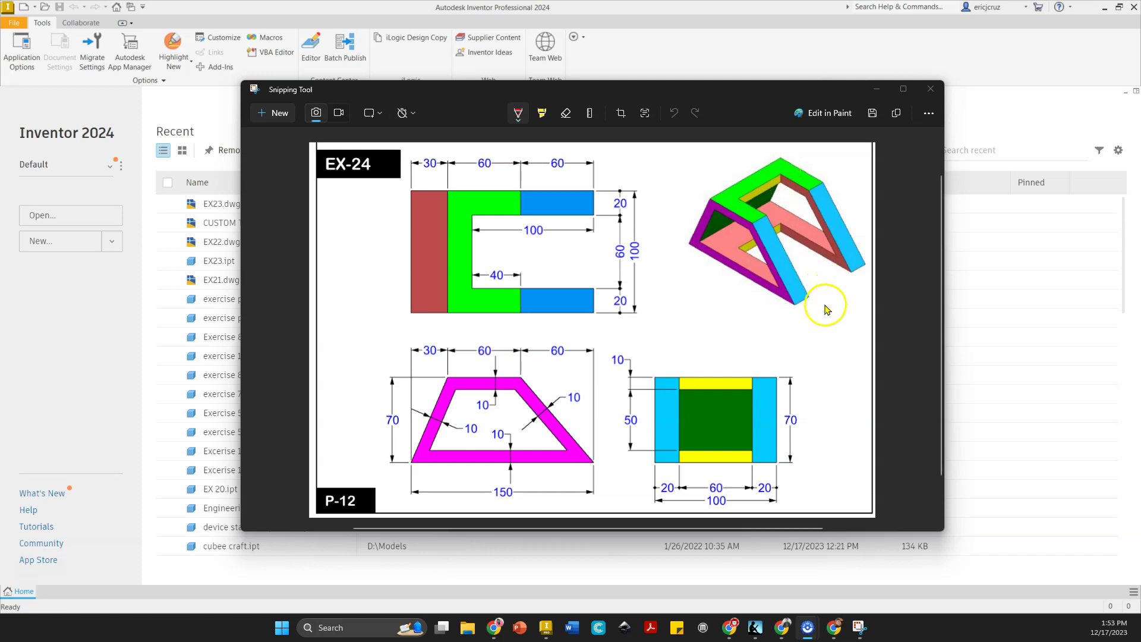
# - Create a new part and set its document length units to millimeter in Document Settings
pyautogui.click(35, 7)
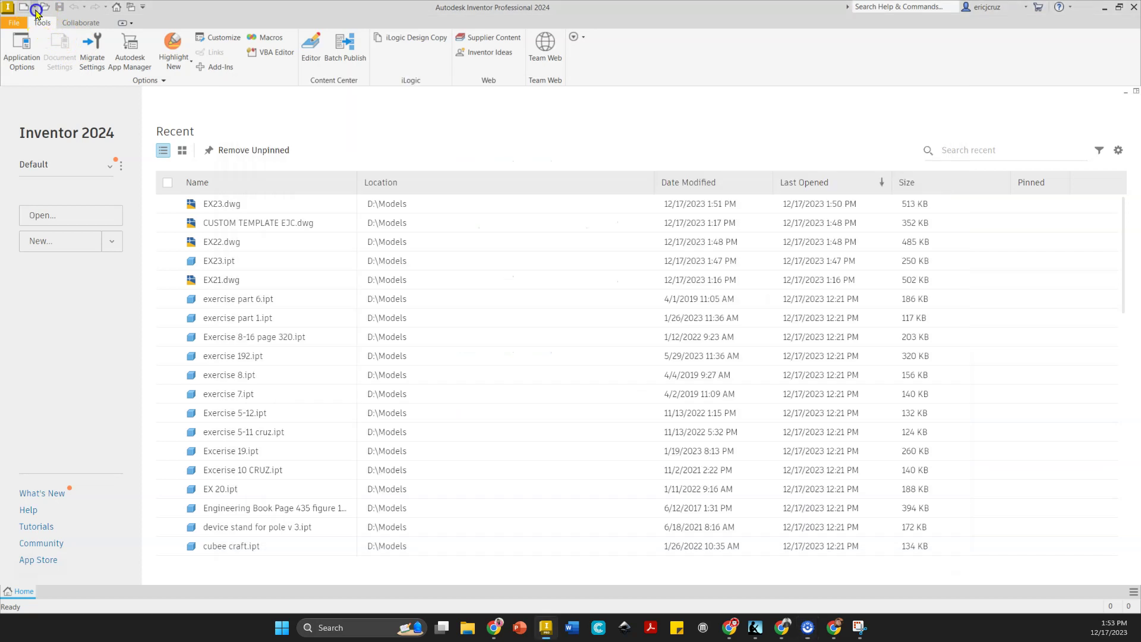
pyautogui.click(47, 70)
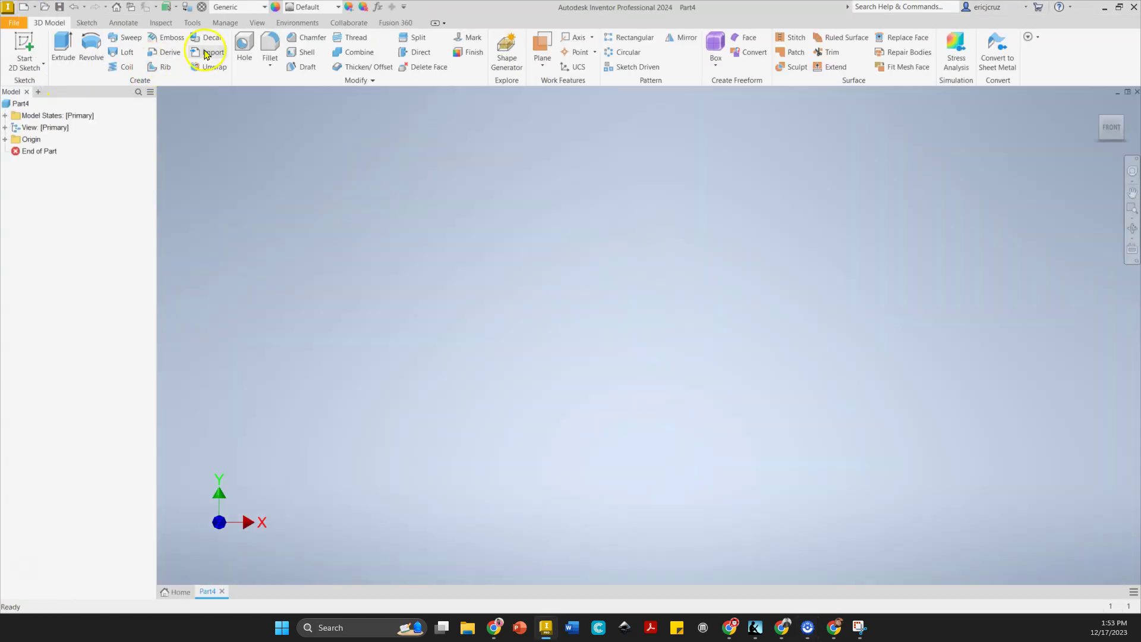
pyautogui.click(192, 23)
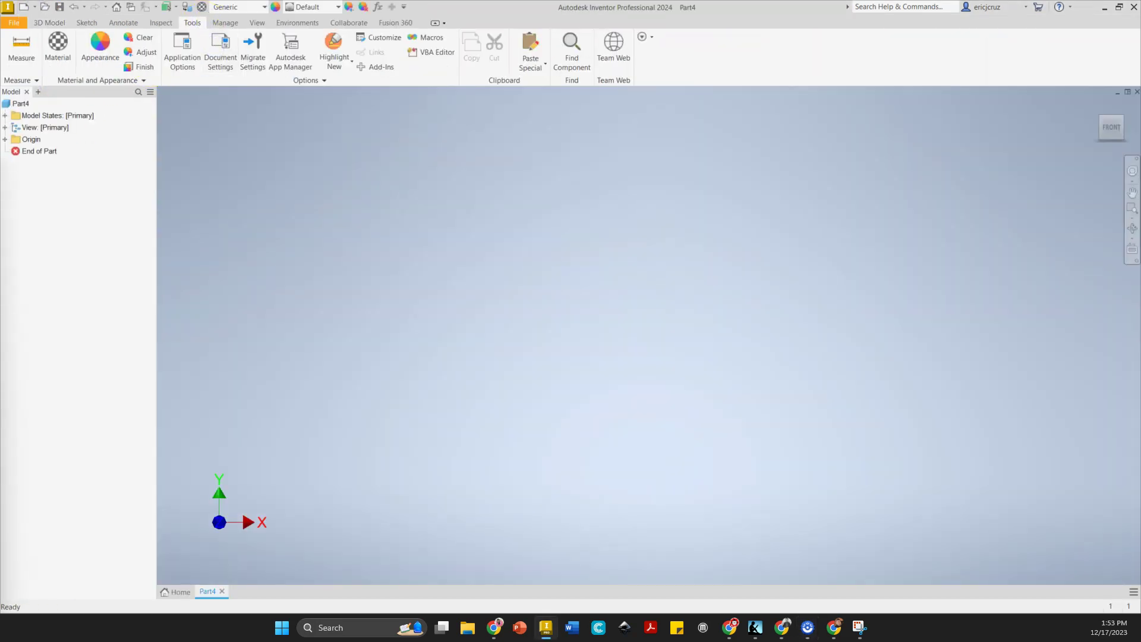
pyautogui.click(220, 48)
pyautogui.click(161, 119)
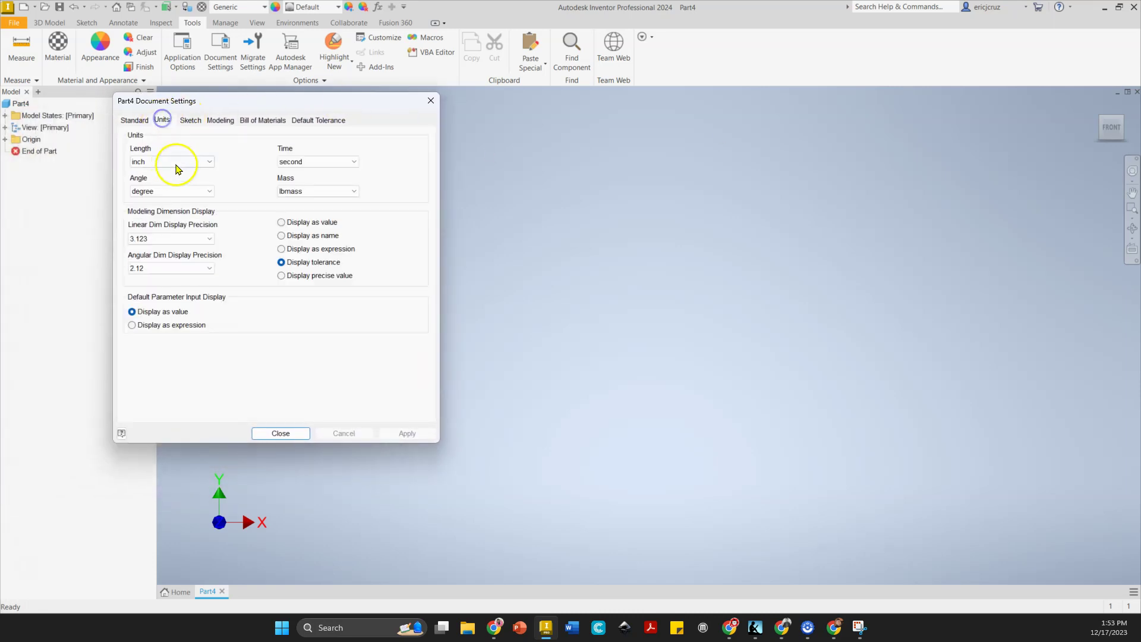
pyautogui.click(176, 163)
pyautogui.click(173, 195)
pyautogui.click(402, 434)
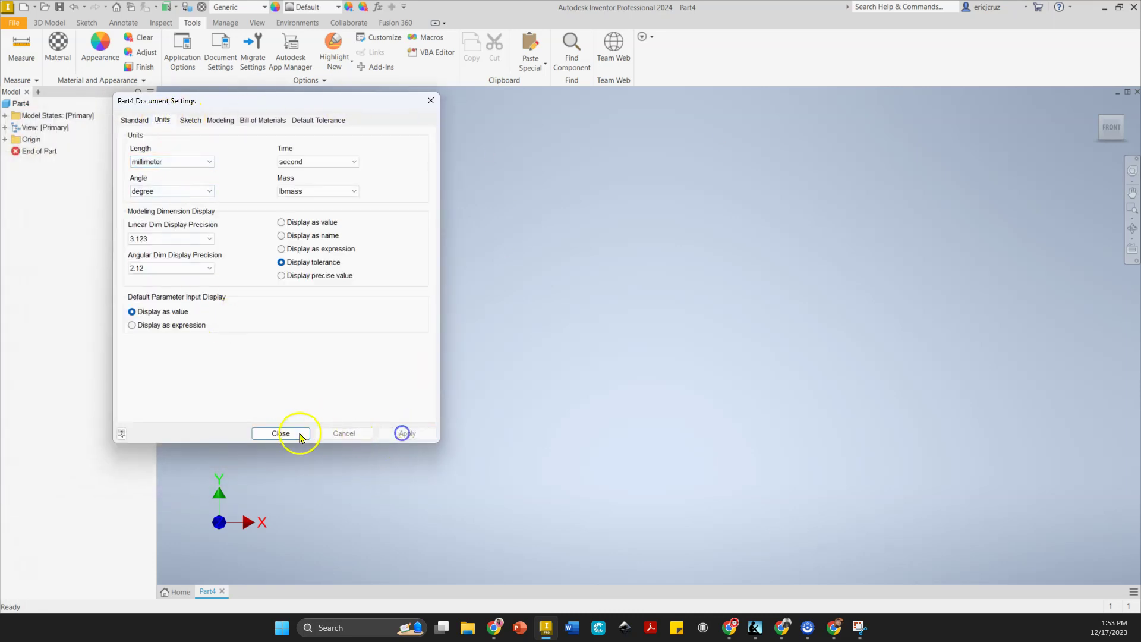
pyautogui.click(280, 433)
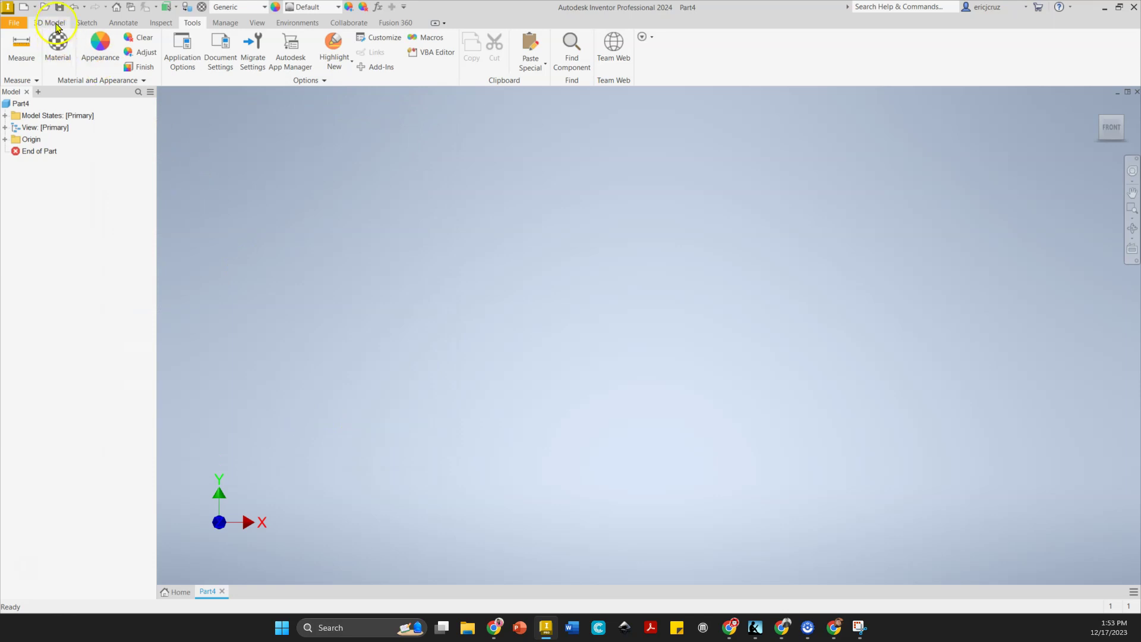
# - Start a new 2D sketch on the front XY origin plane
pyautogui.click(51, 23)
pyautogui.click(24, 51)
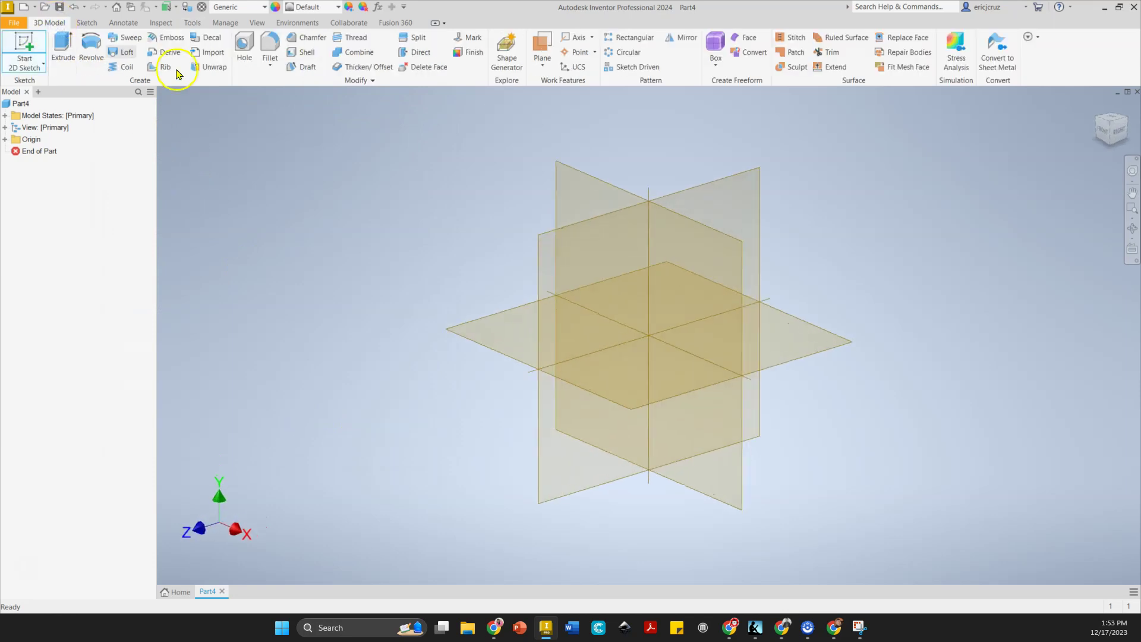
pyautogui.click(577, 179)
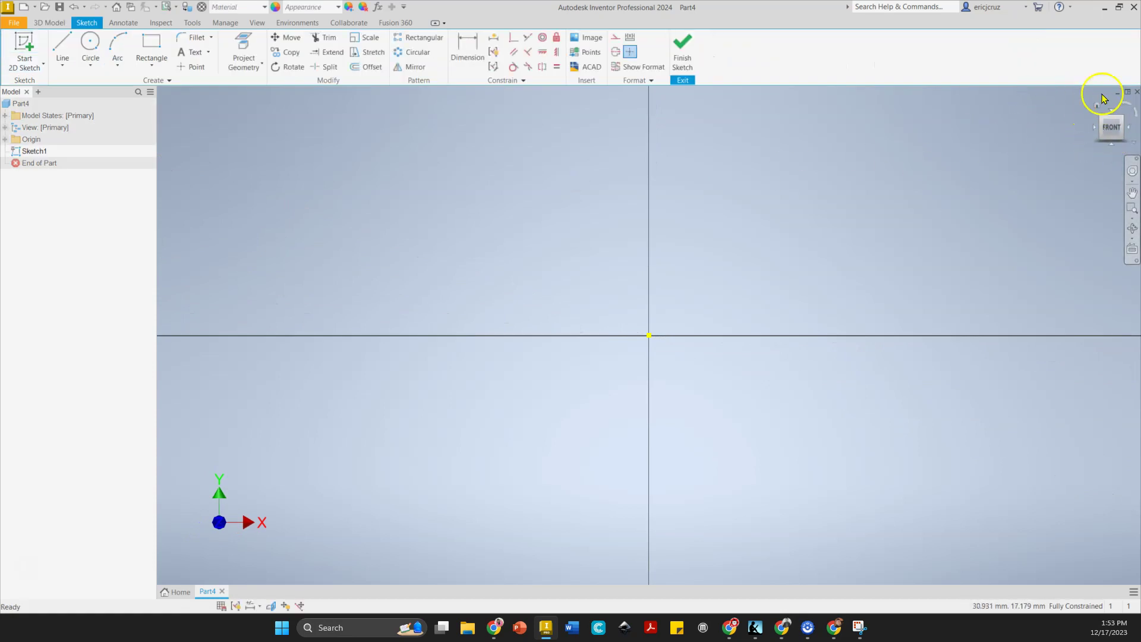
# - Draw a 150 mm horizontal base line starting at the origin
pyautogui.moveTo(1108, 136)
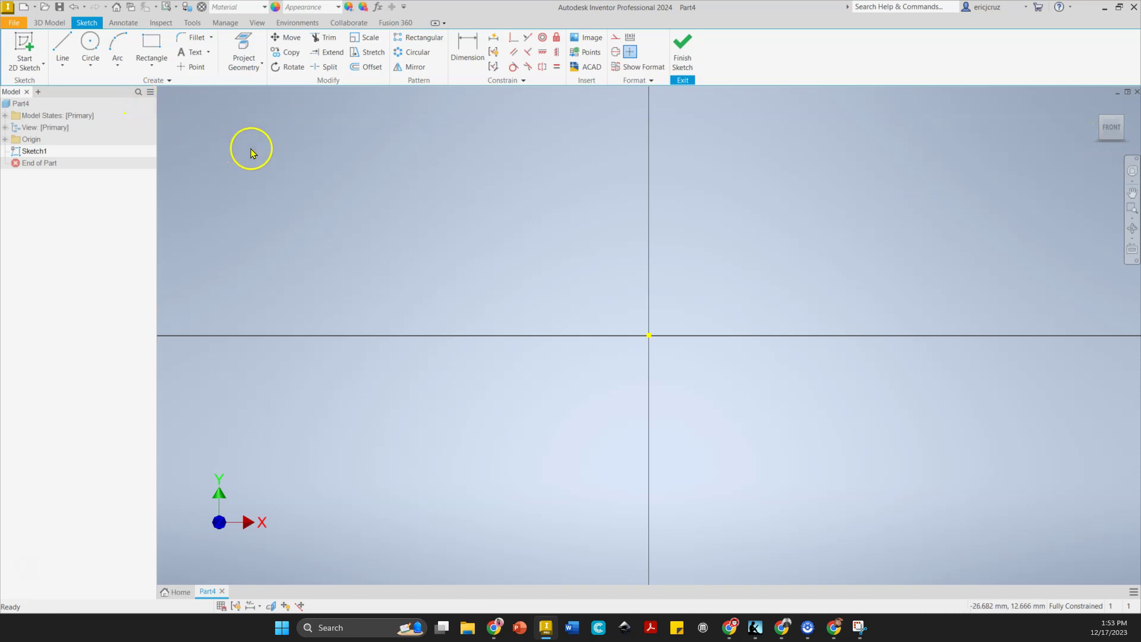
pyautogui.click(62, 47)
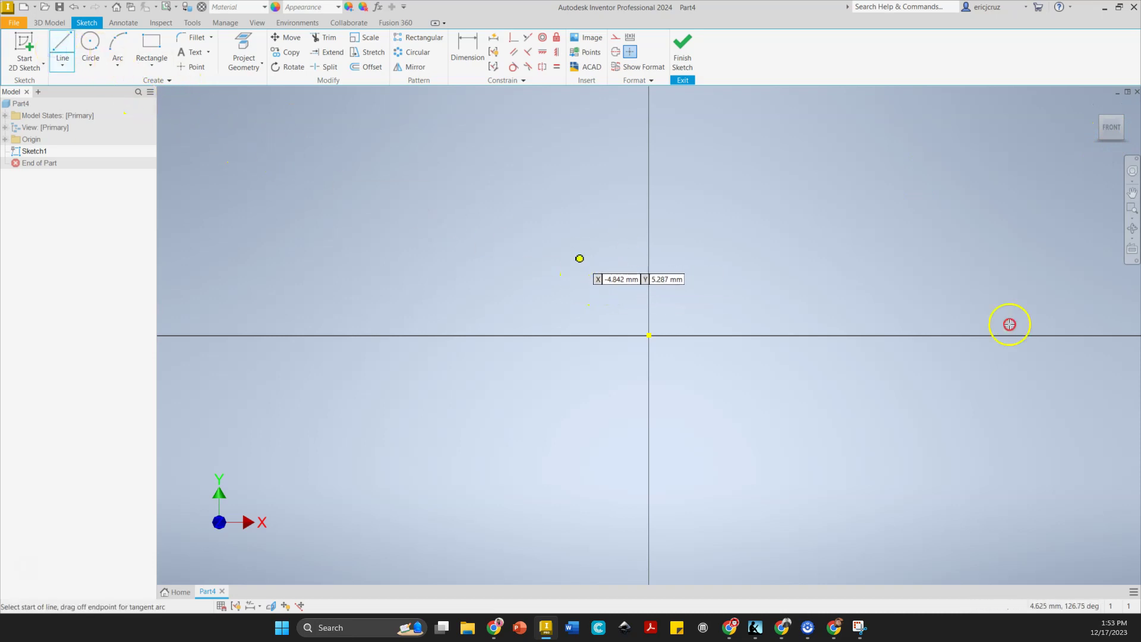
pyautogui.scroll(-3, 1005, 321)
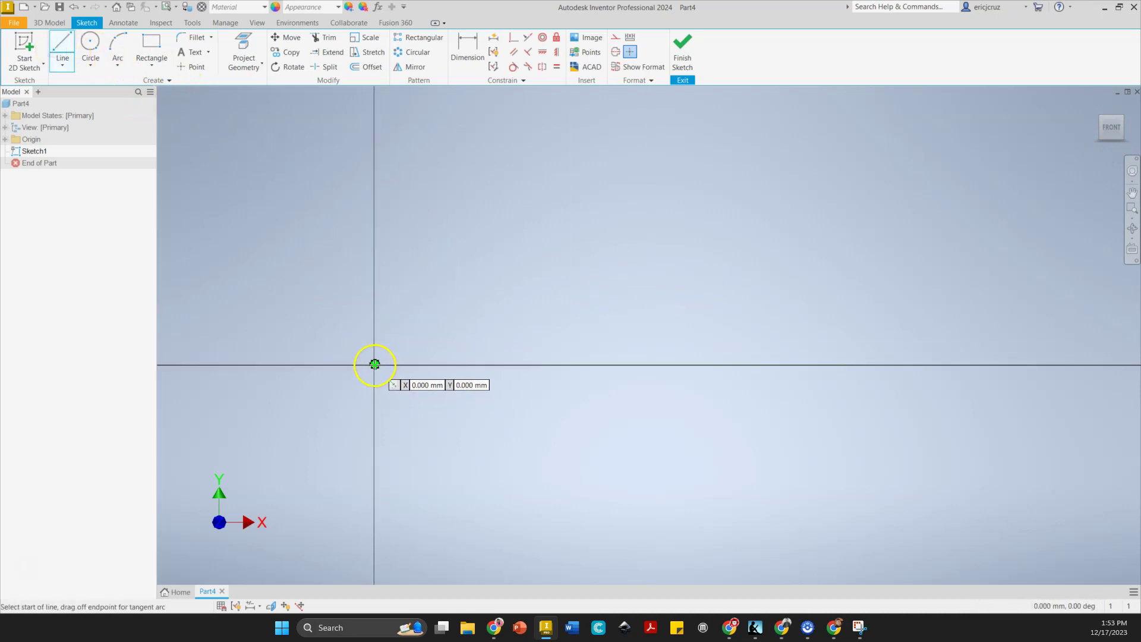
pyautogui.click(374, 365)
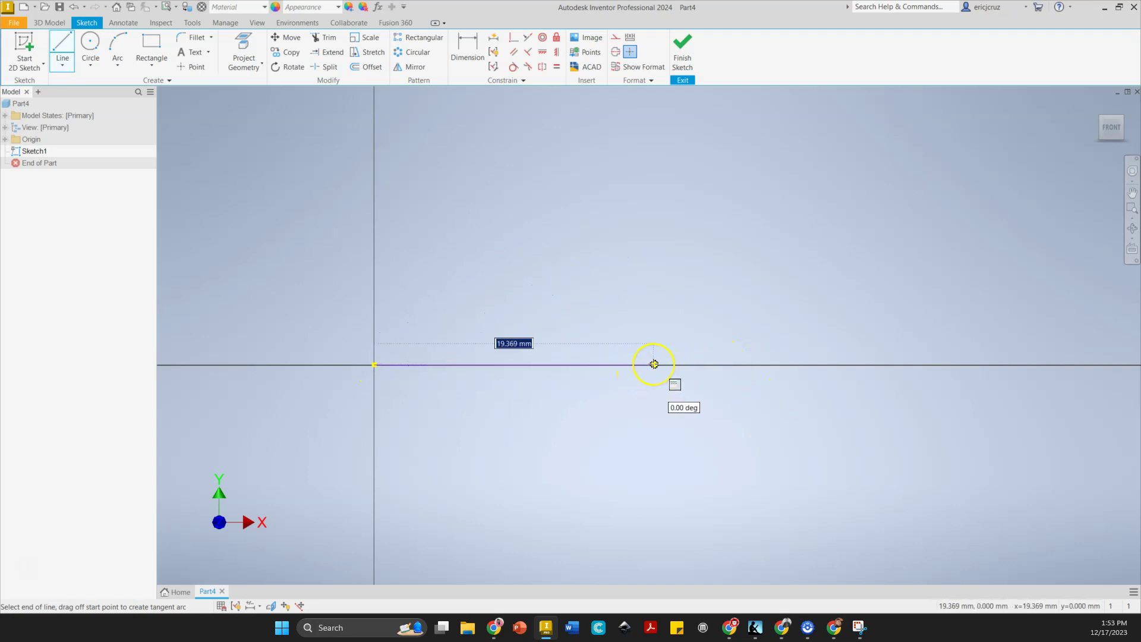
pyautogui.write('150')
pyautogui.press('Return')
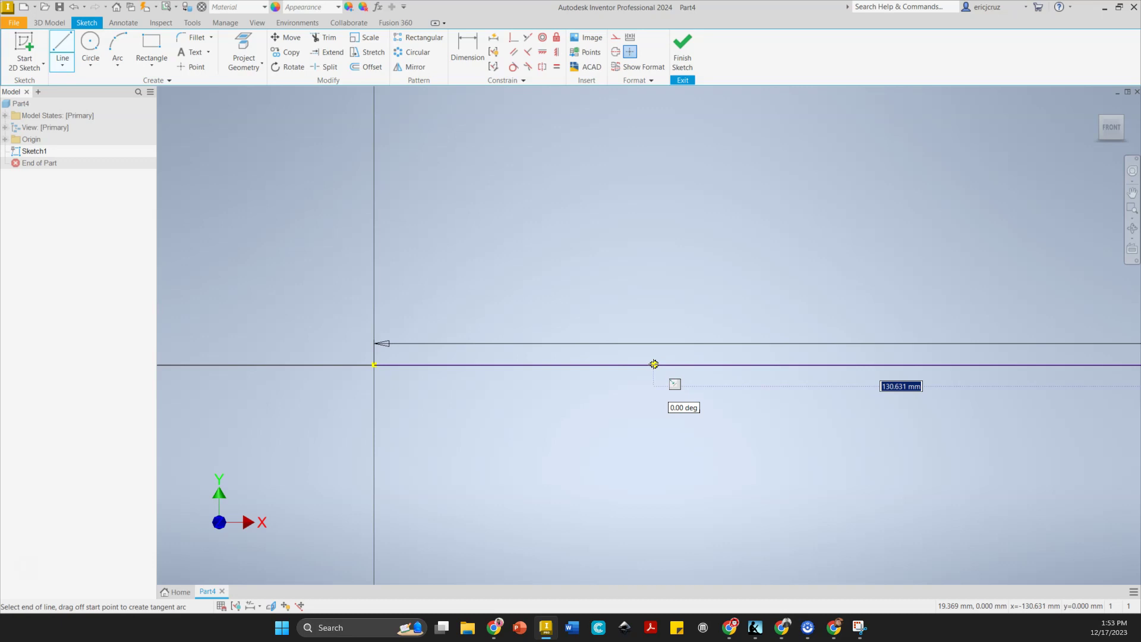
# - Add the slanted right side and top edge, closing the trapezoid back at the origin
pyautogui.scroll(5, 759, 295)
pyautogui.moveTo(860, 198); pyautogui.dragTo(613, 277, button='middle')
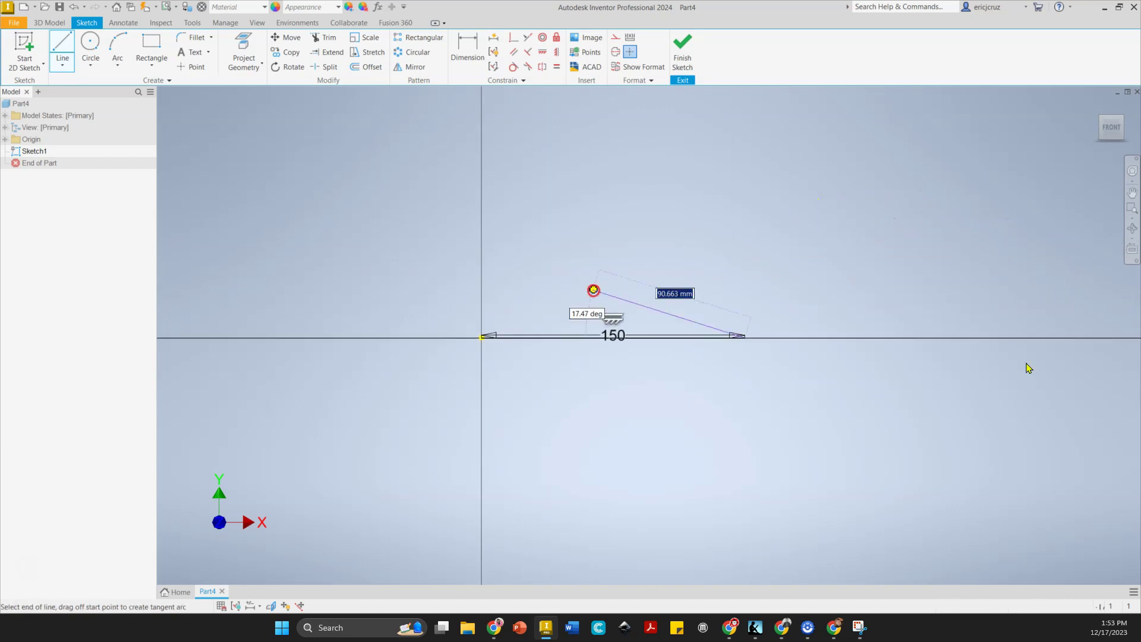
pyautogui.scroll(-3, 647, 293)
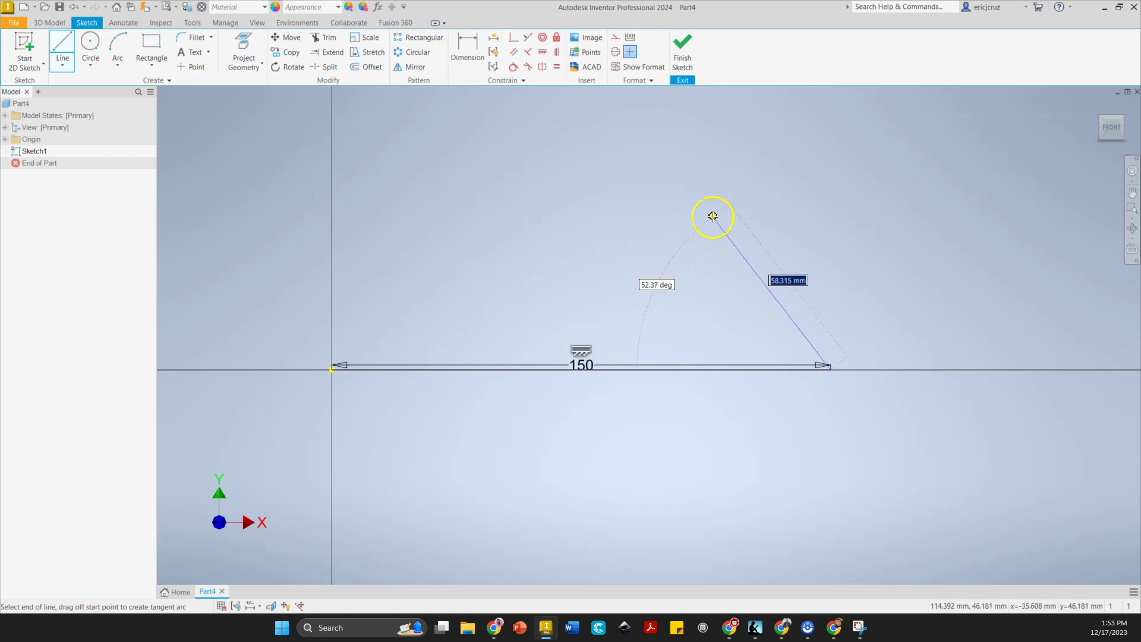
pyautogui.click(732, 204)
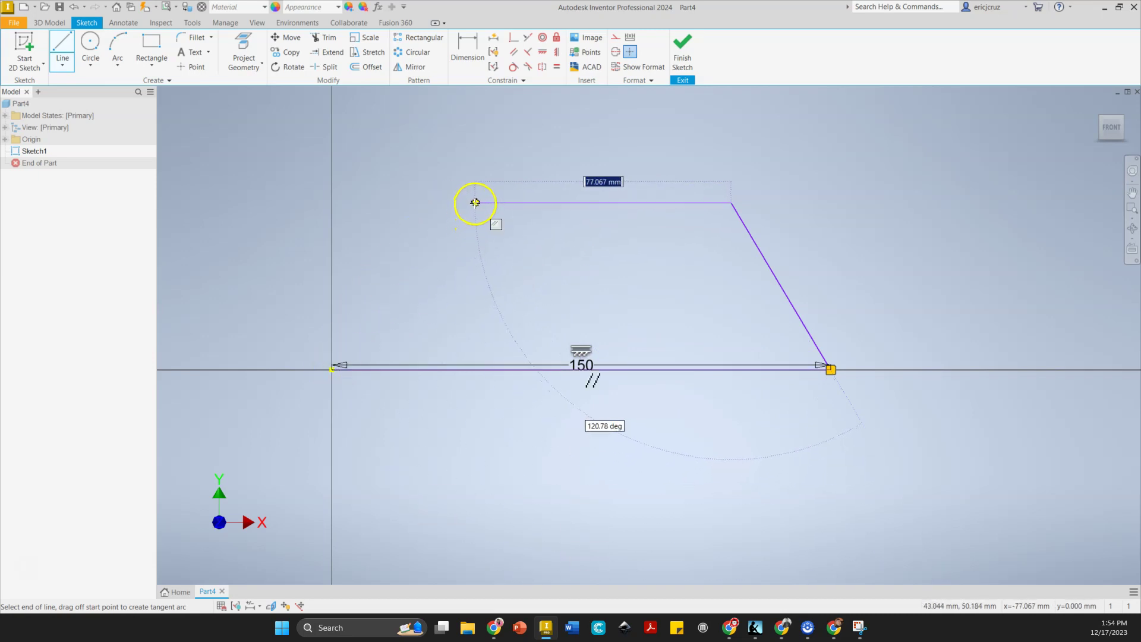
pyautogui.click(476, 202)
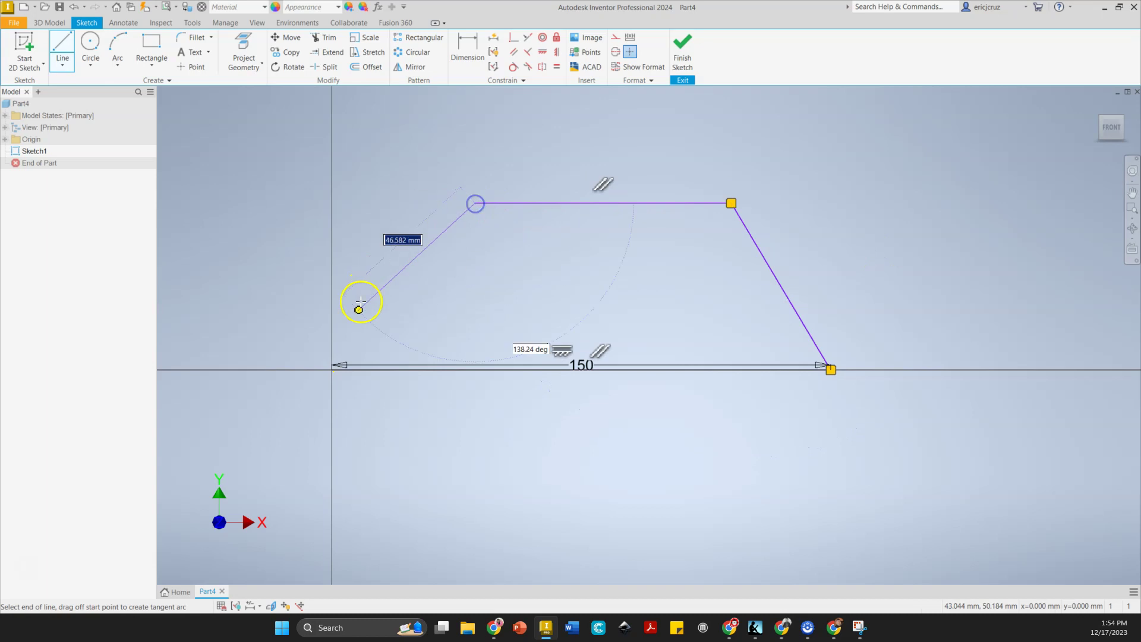
pyautogui.click(332, 369)
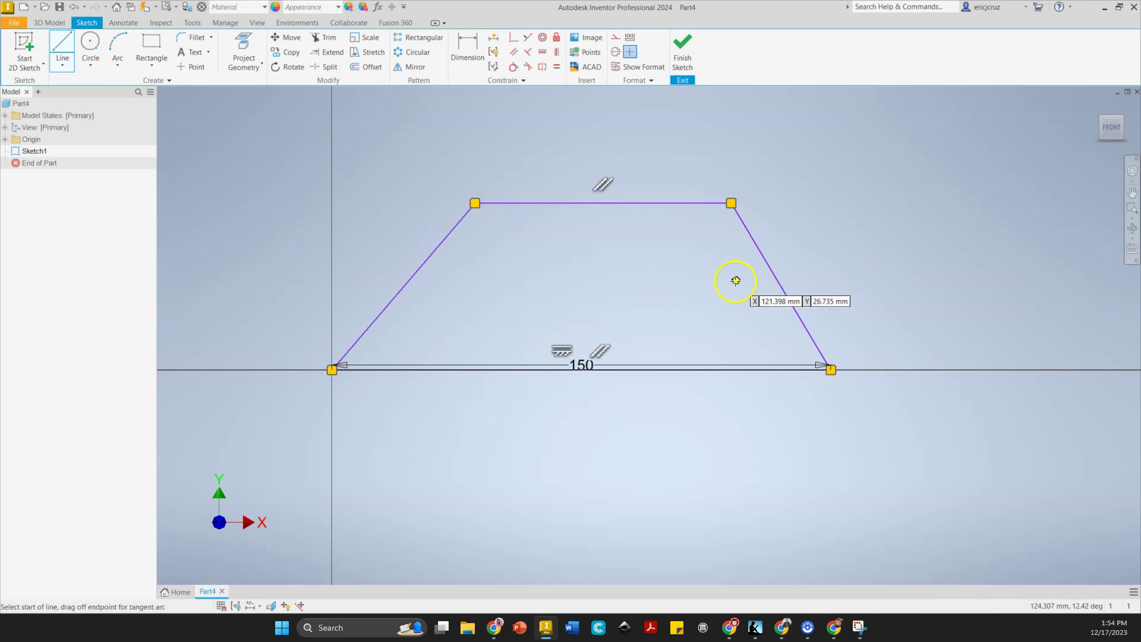
# - Move the 150 dimension below the base and dimension the trapezoid height to 70 mm
pyautogui.press('Escape')
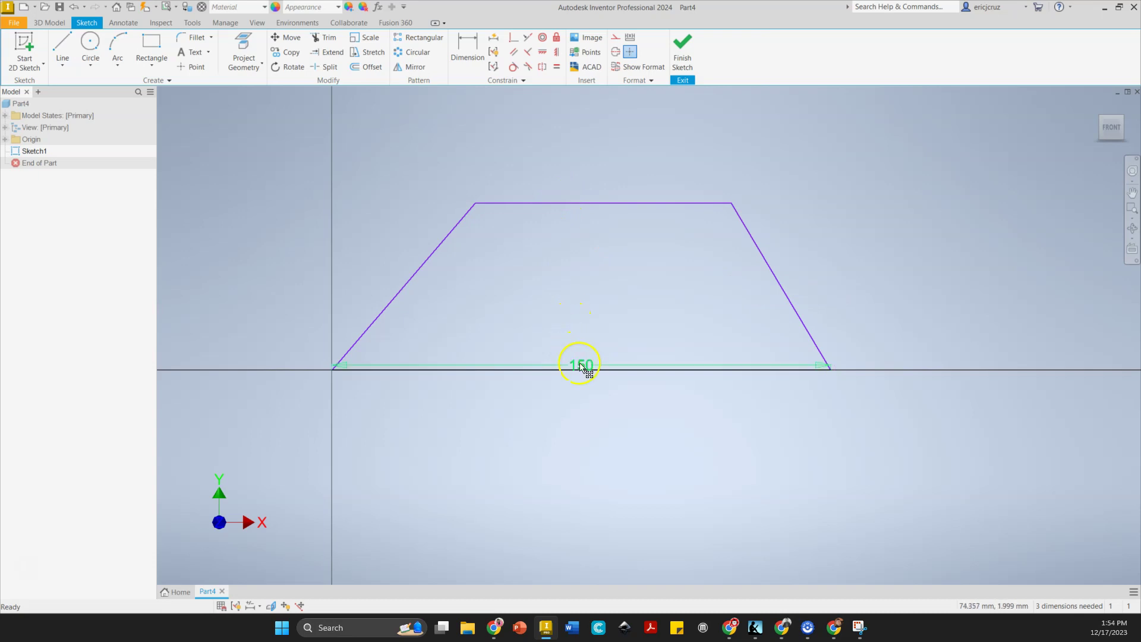
pyautogui.moveTo(582, 367); pyautogui.dragTo(585, 405)
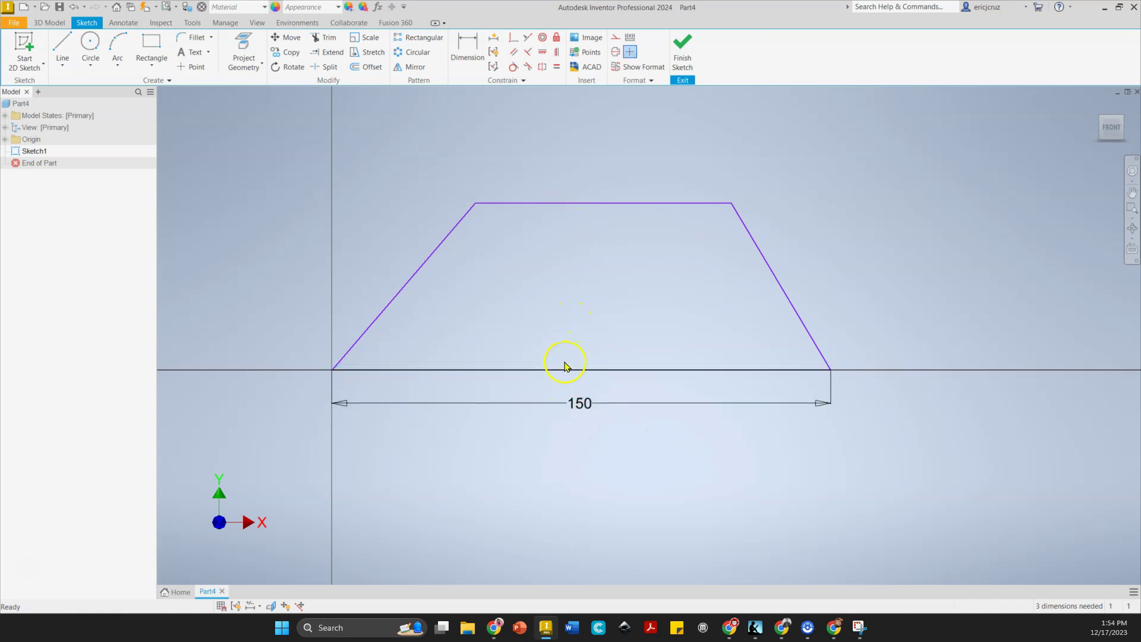
pyautogui.moveTo(542, 279); pyautogui.dragTo(553, 319, button='middle')
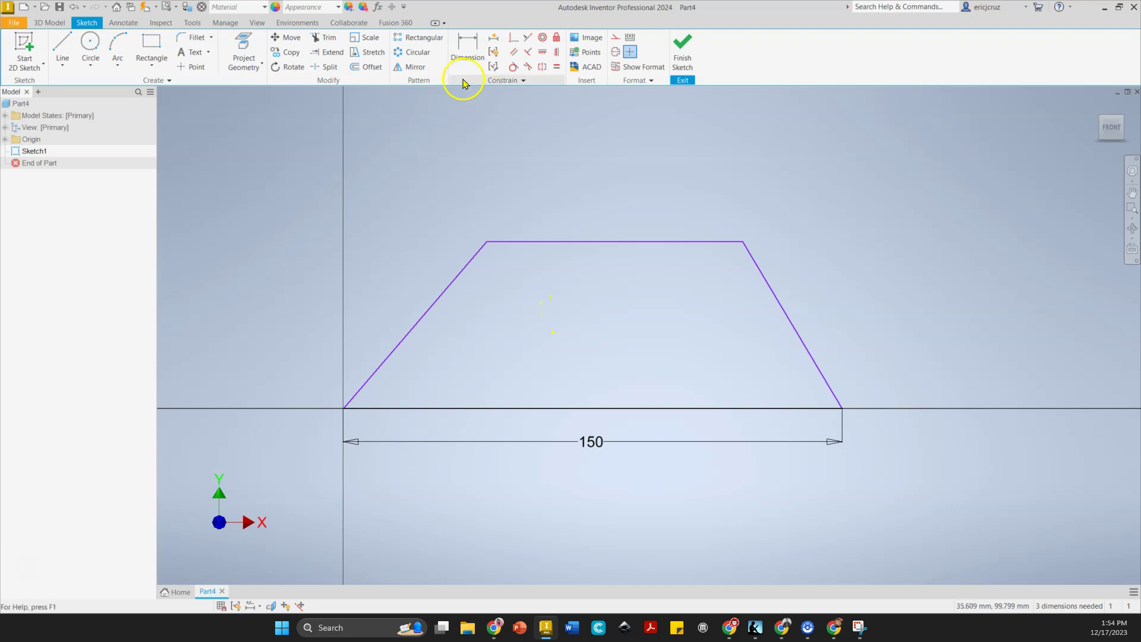
pyautogui.click(457, 60)
pyautogui.click(448, 408)
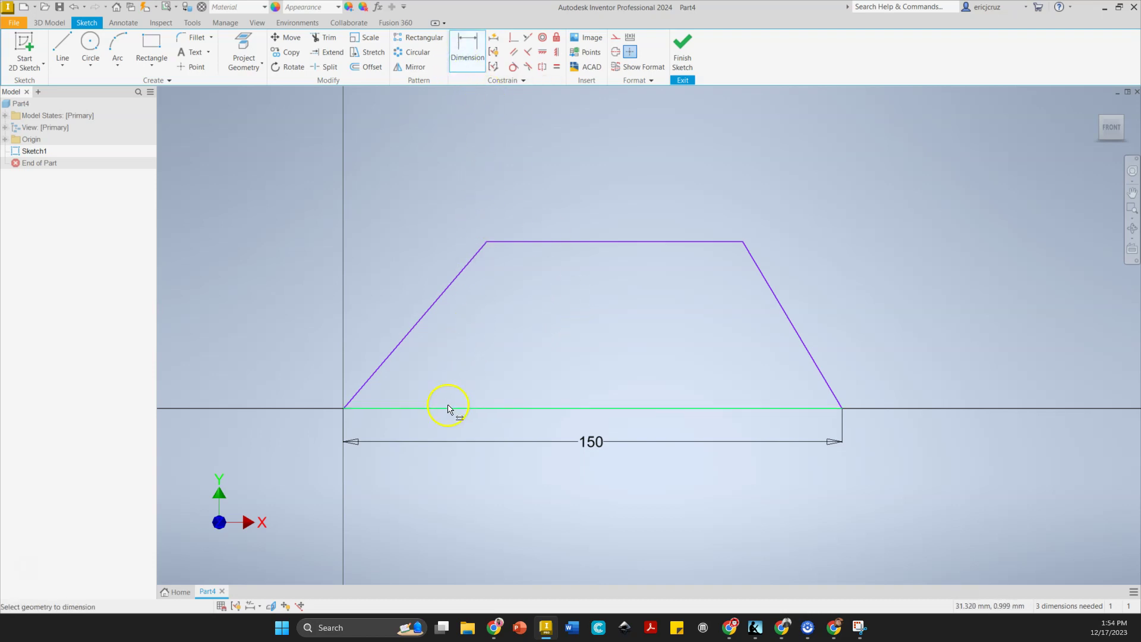
pyautogui.click(520, 221)
pyautogui.click(520, 241)
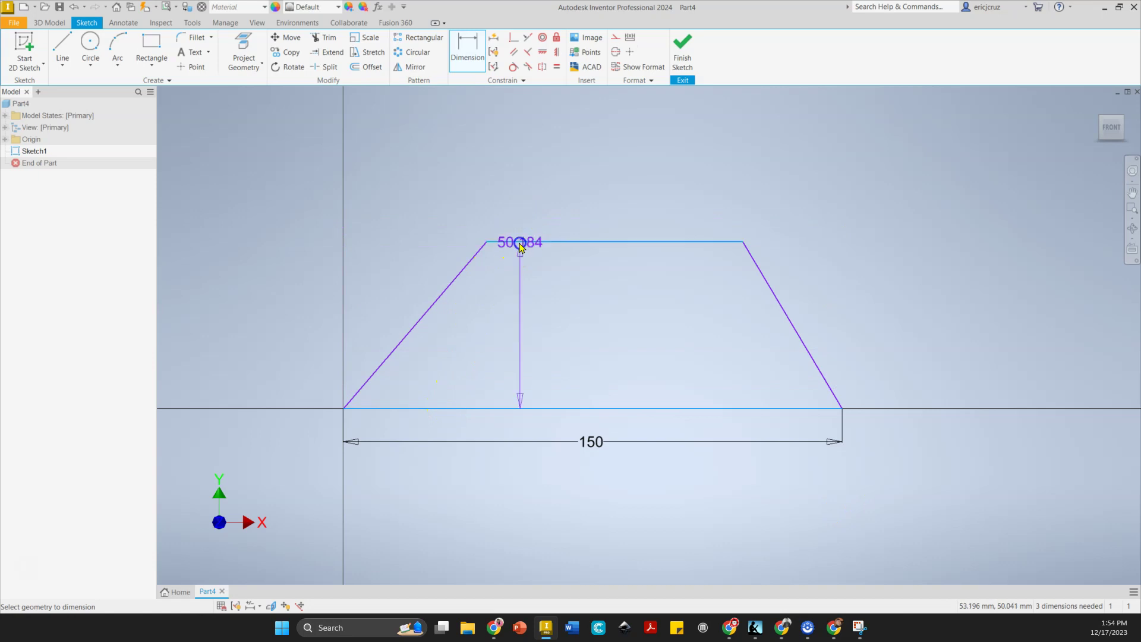
pyautogui.click(232, 309)
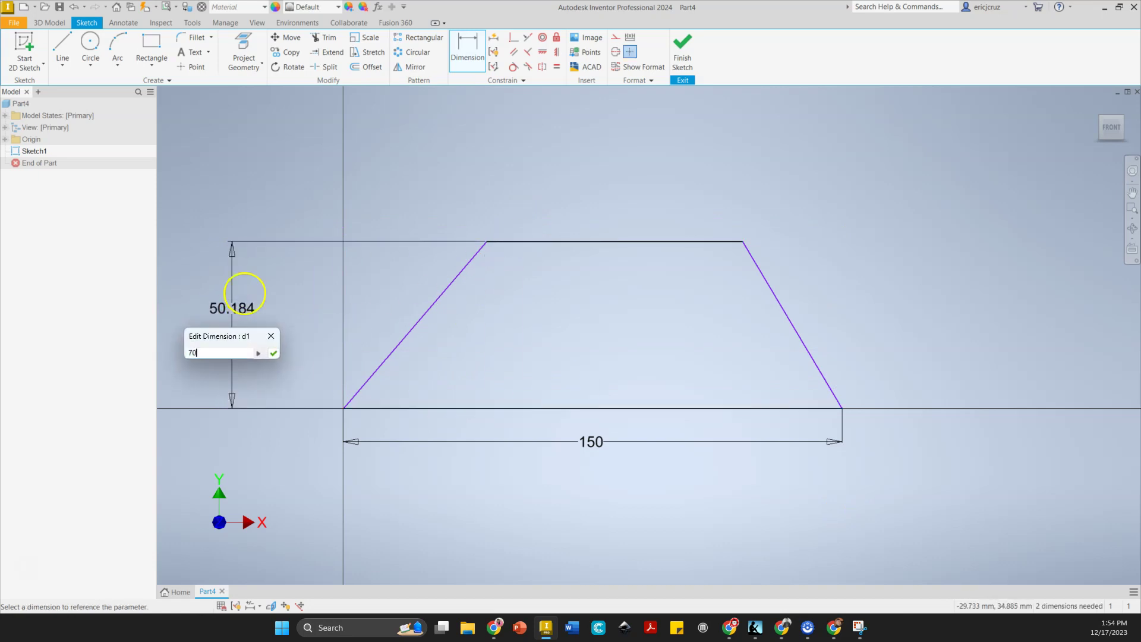
pyautogui.write('70')
pyautogui.press('Return')
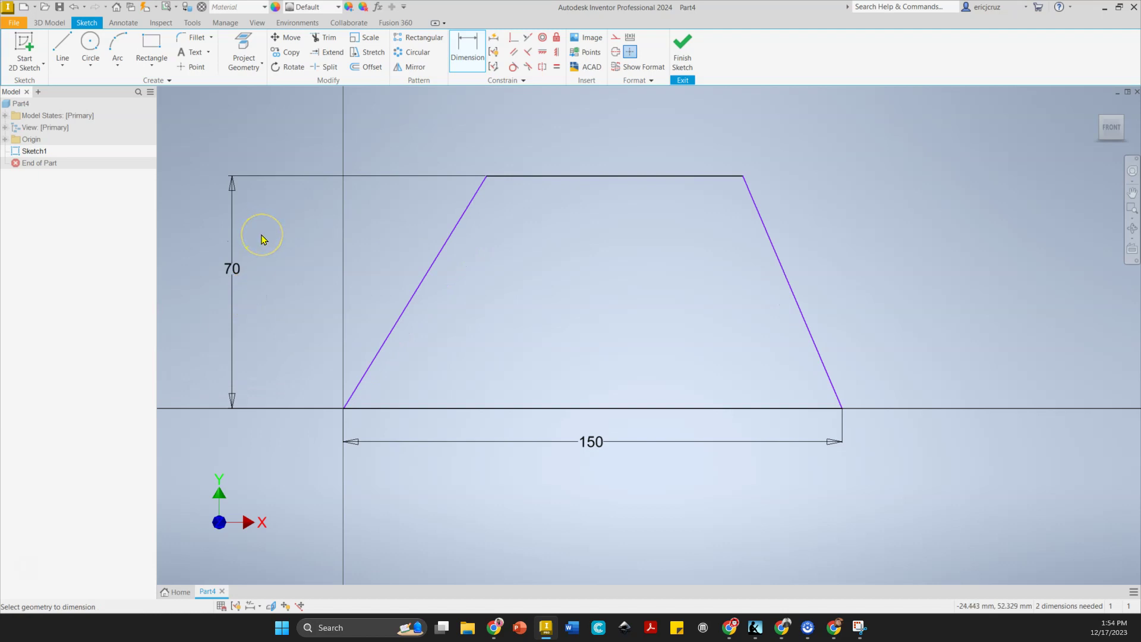
# - Dimension the top edge to 60 mm and the right overhang to 60 mm
pyautogui.click(591, 181)
pyautogui.click(588, 152)
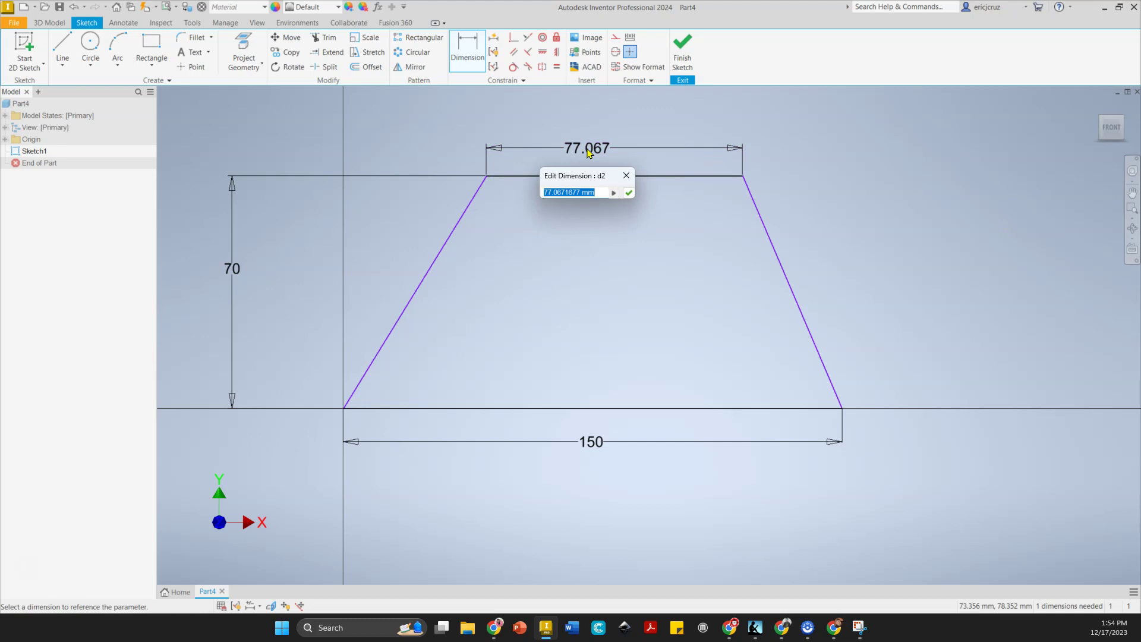
pyautogui.write('60')
pyautogui.press('Return')
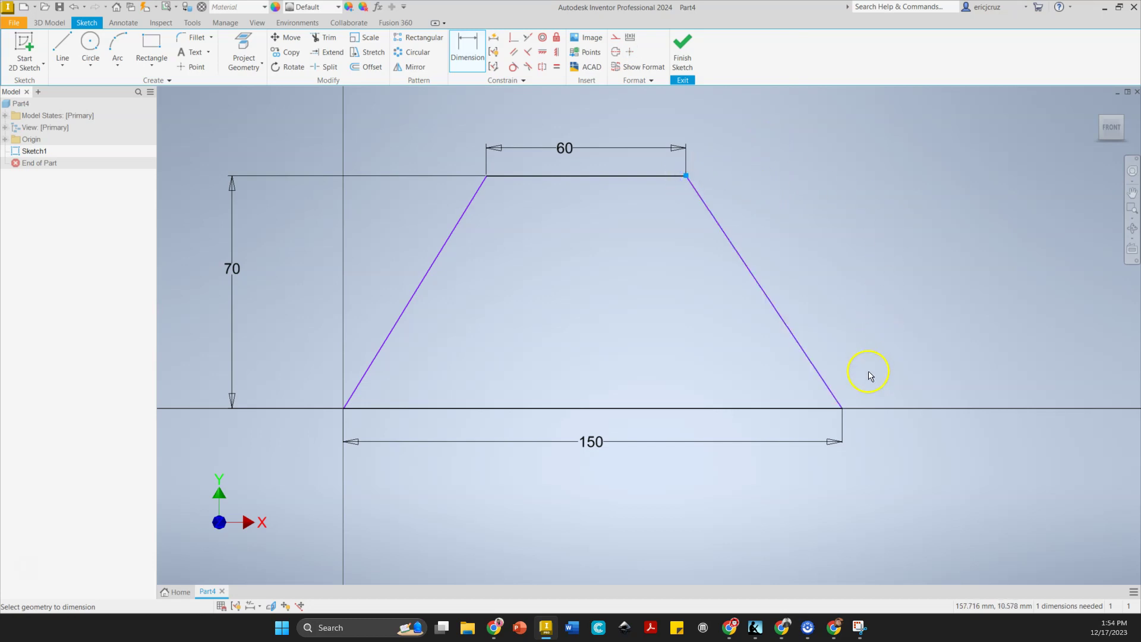
pyautogui.click(843, 409)
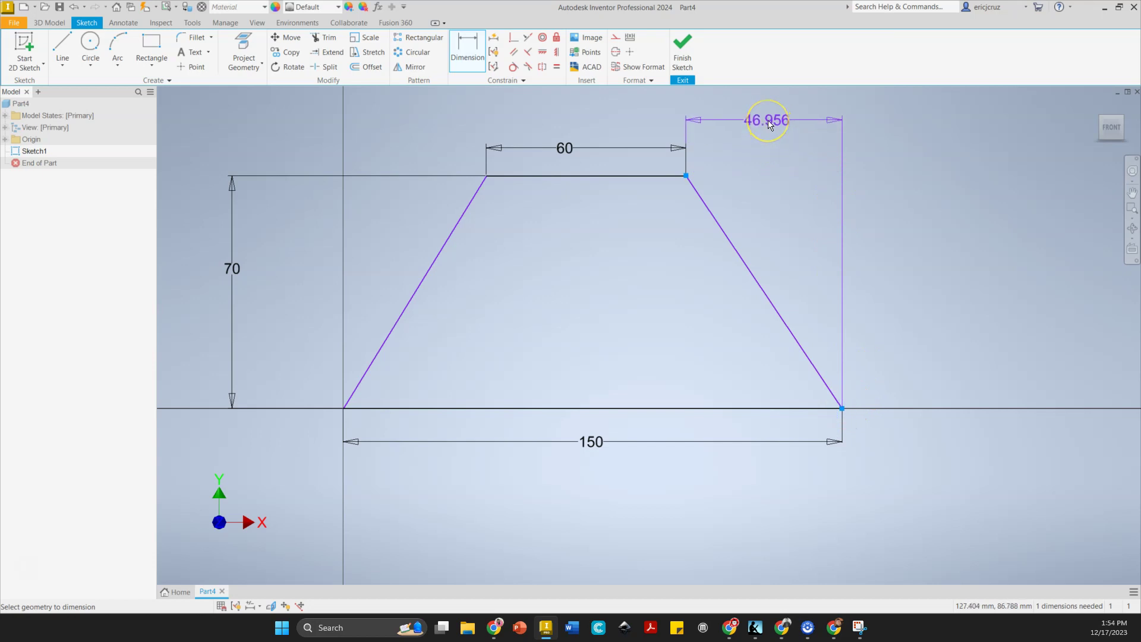
pyautogui.click(768, 123)
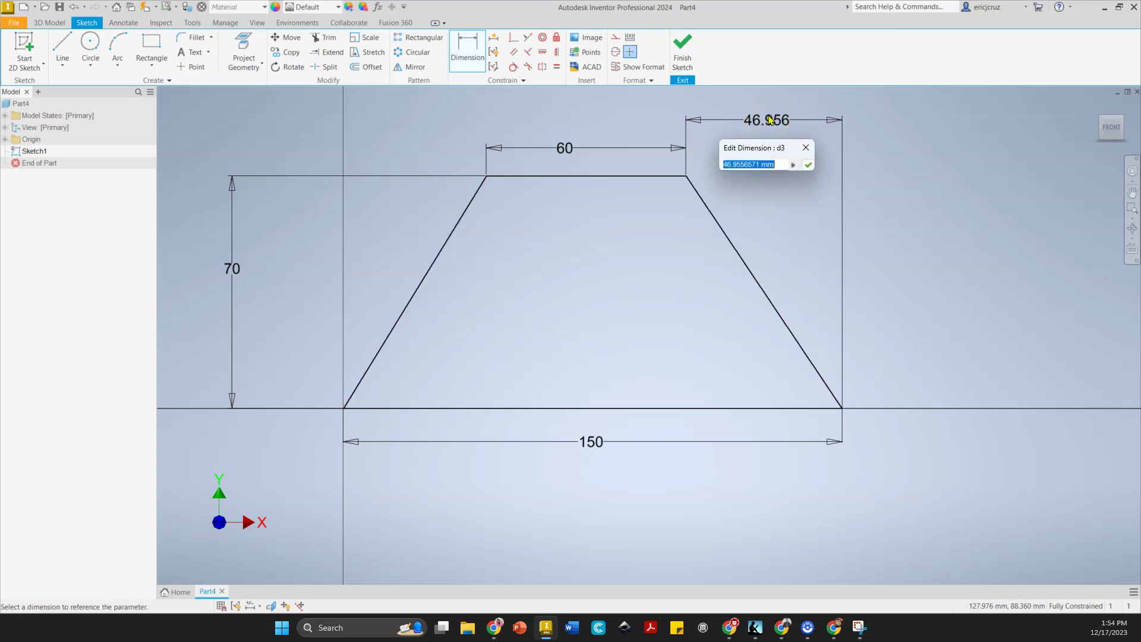
pyautogui.write('60')
pyautogui.press('Return')
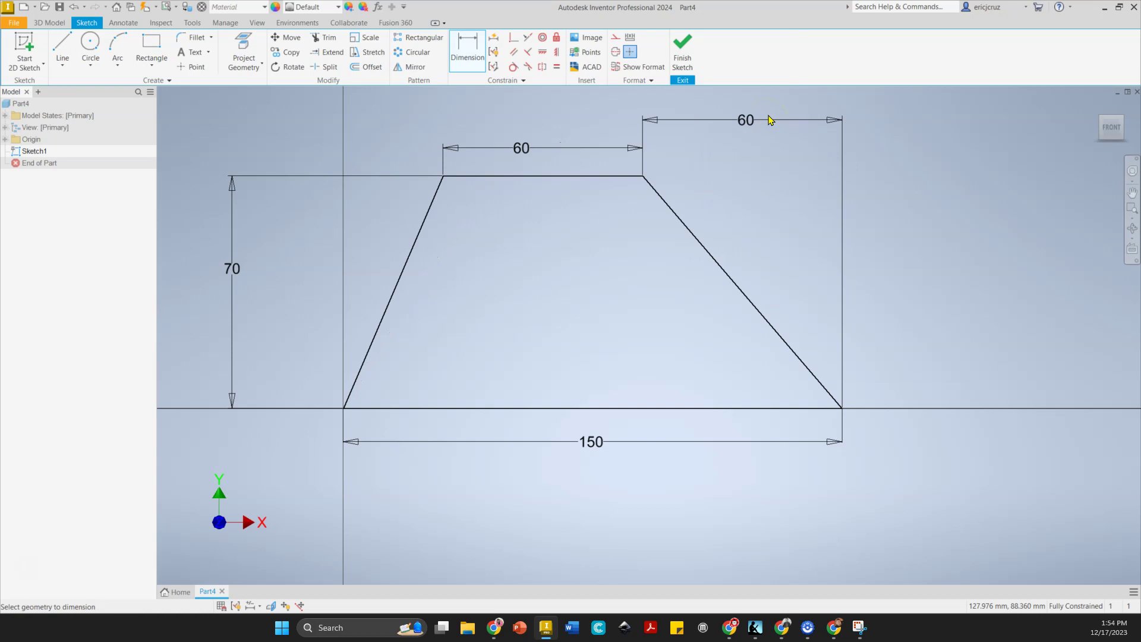
pyautogui.press('Escape')
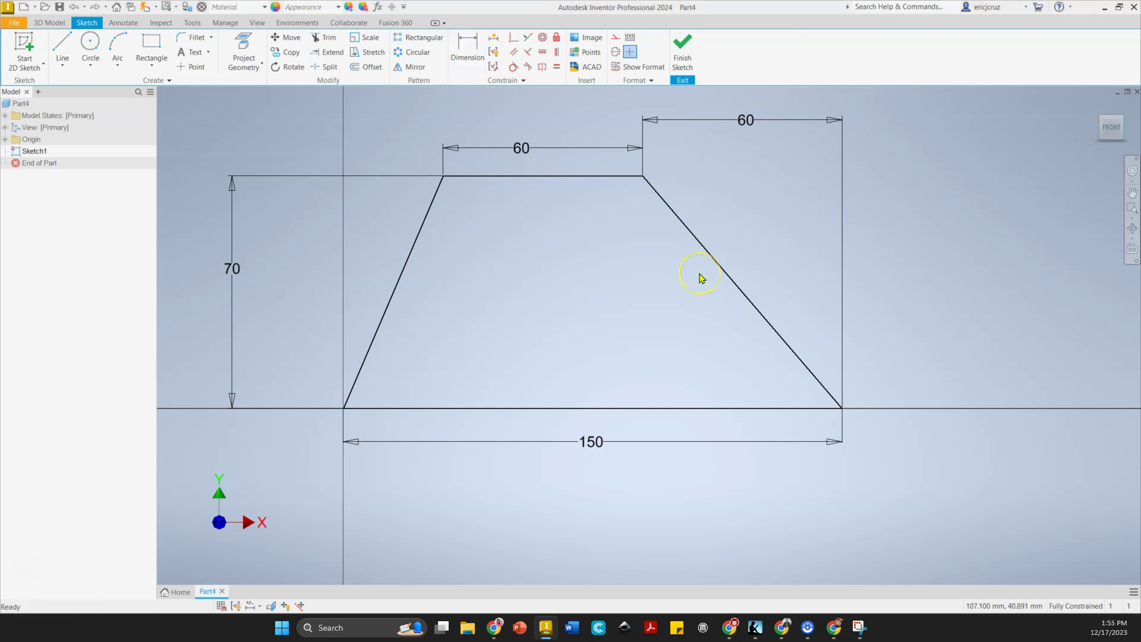
# - Offset the trapezoid outline 10 mm inward and finish Sketch1
pyautogui.click(369, 67)
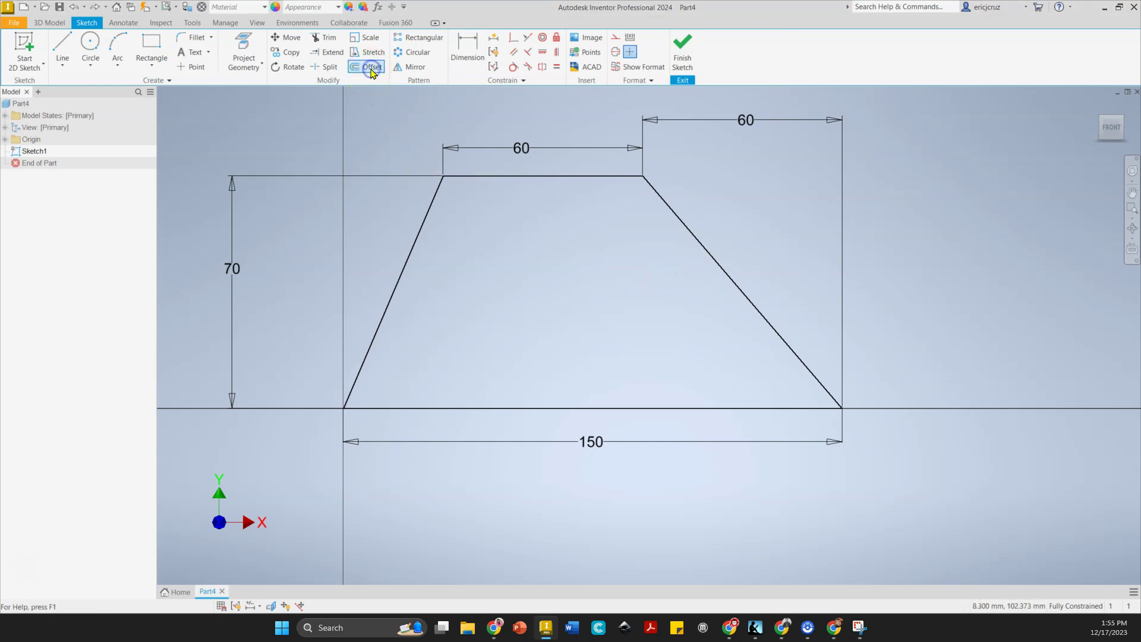
pyautogui.click(531, 179)
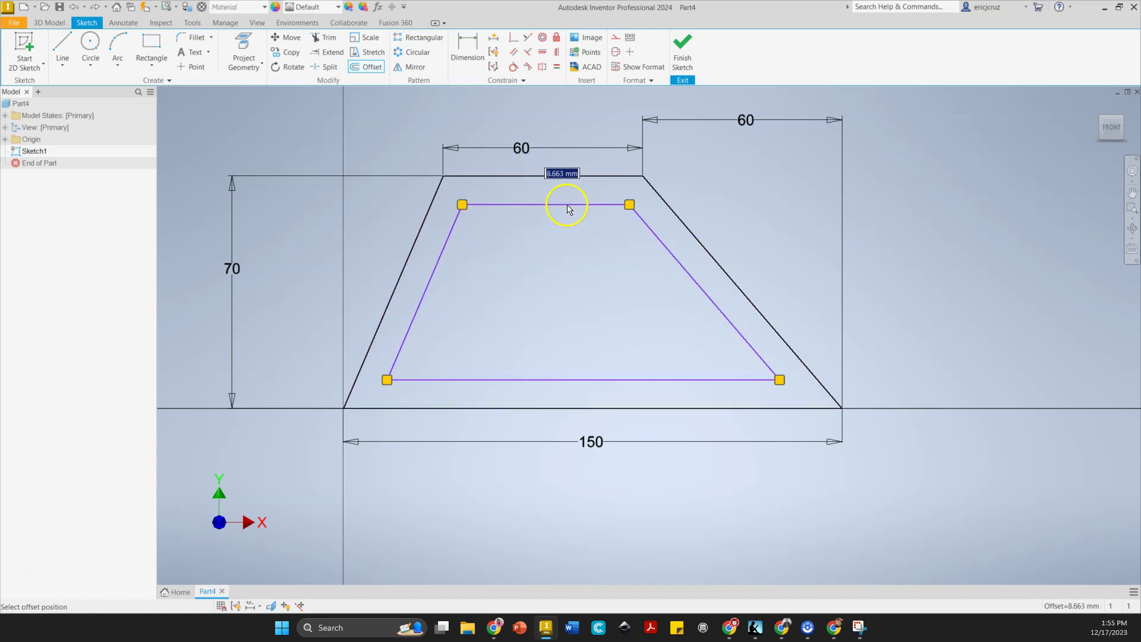
pyautogui.press('Return')
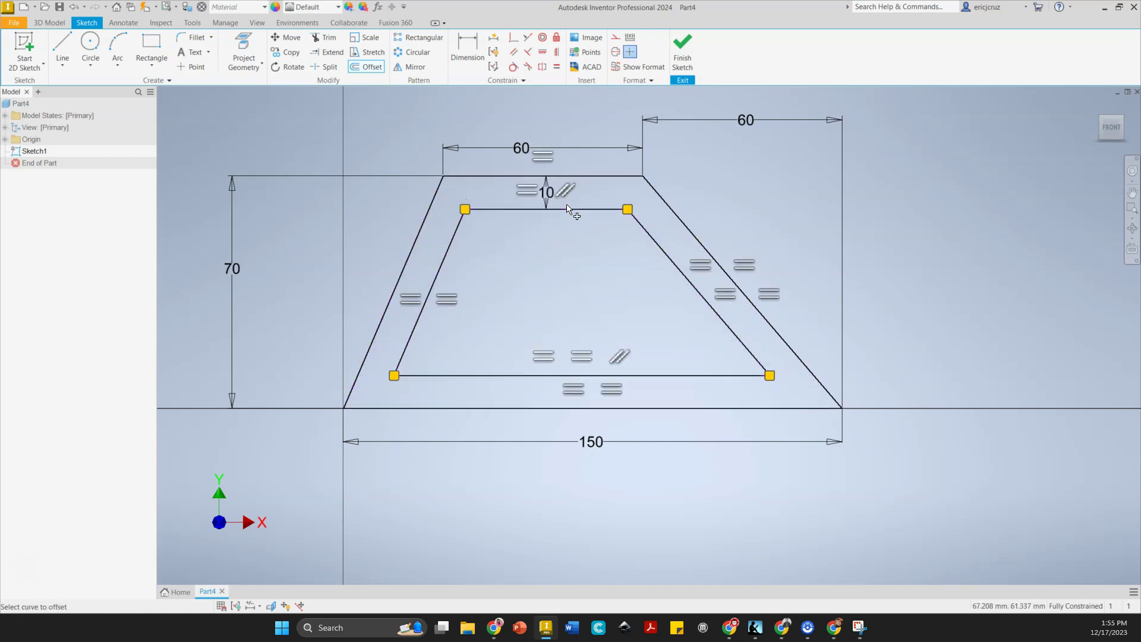
pyautogui.click(683, 47)
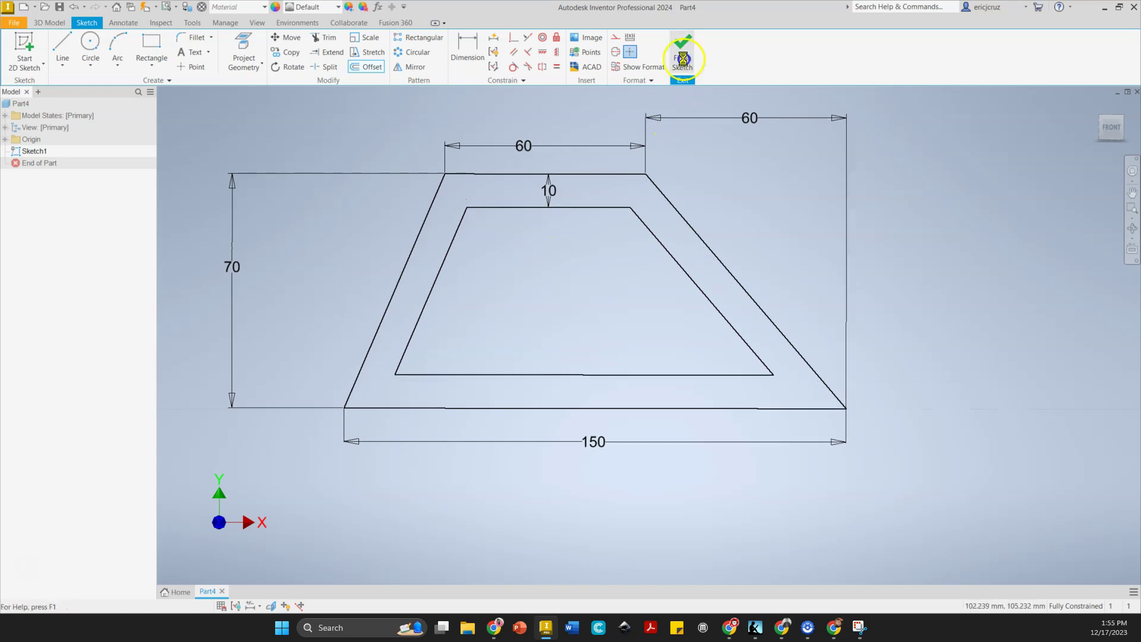
pyautogui.click(1097, 109)
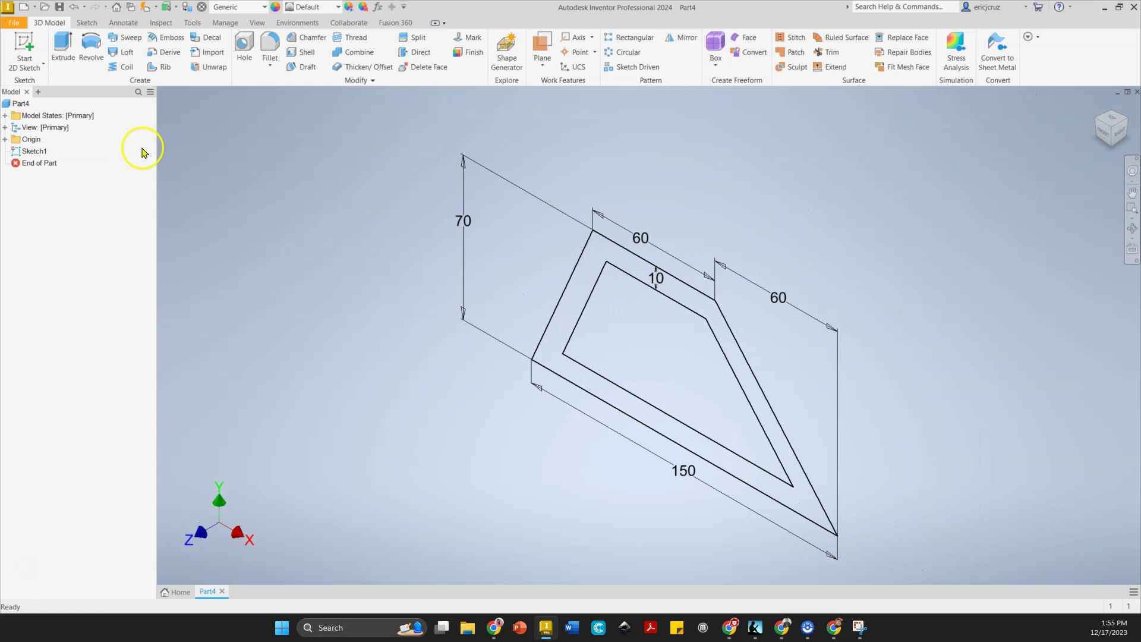
# - Extrude the 10 mm-wall ring profile 100 mm in the flipped direction
pyautogui.click(63, 47)
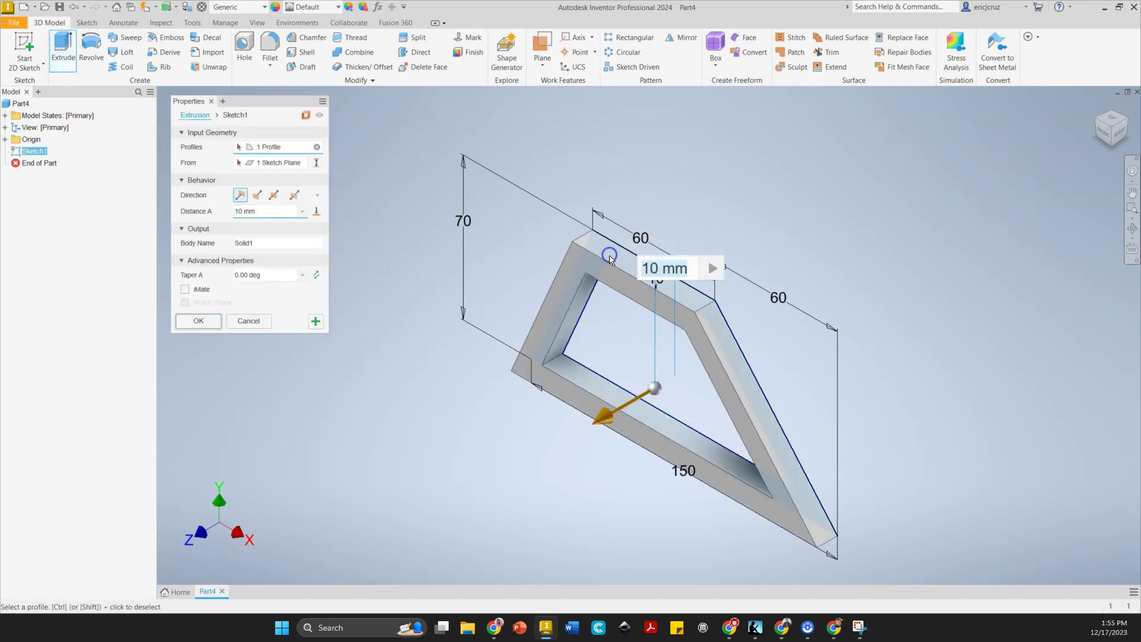
pyautogui.click(255, 198)
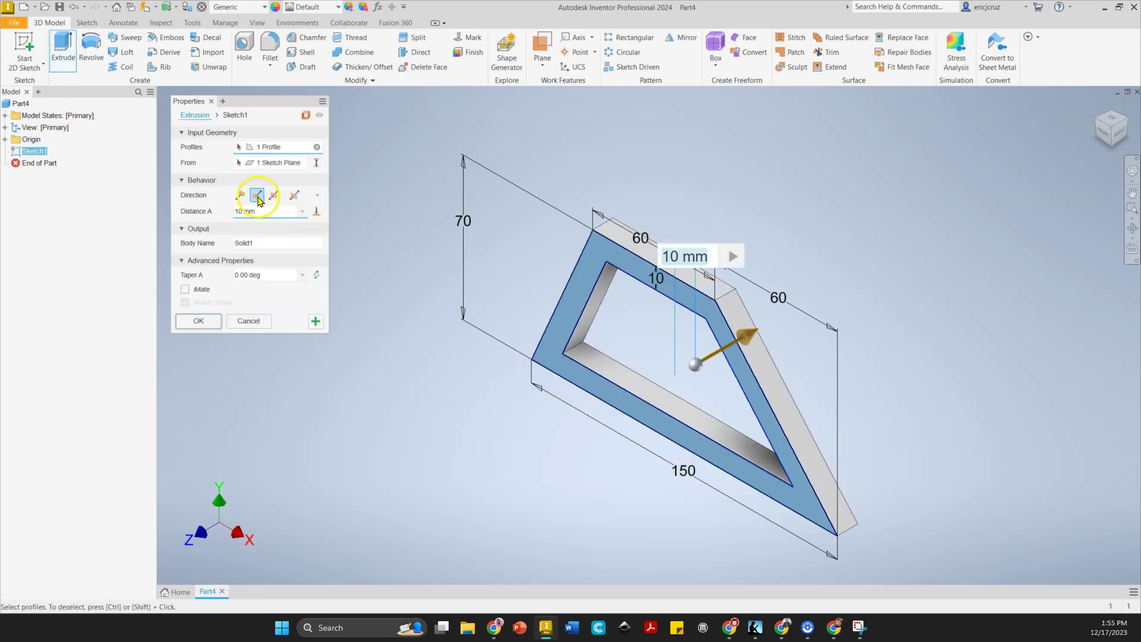
pyautogui.click(206, 218)
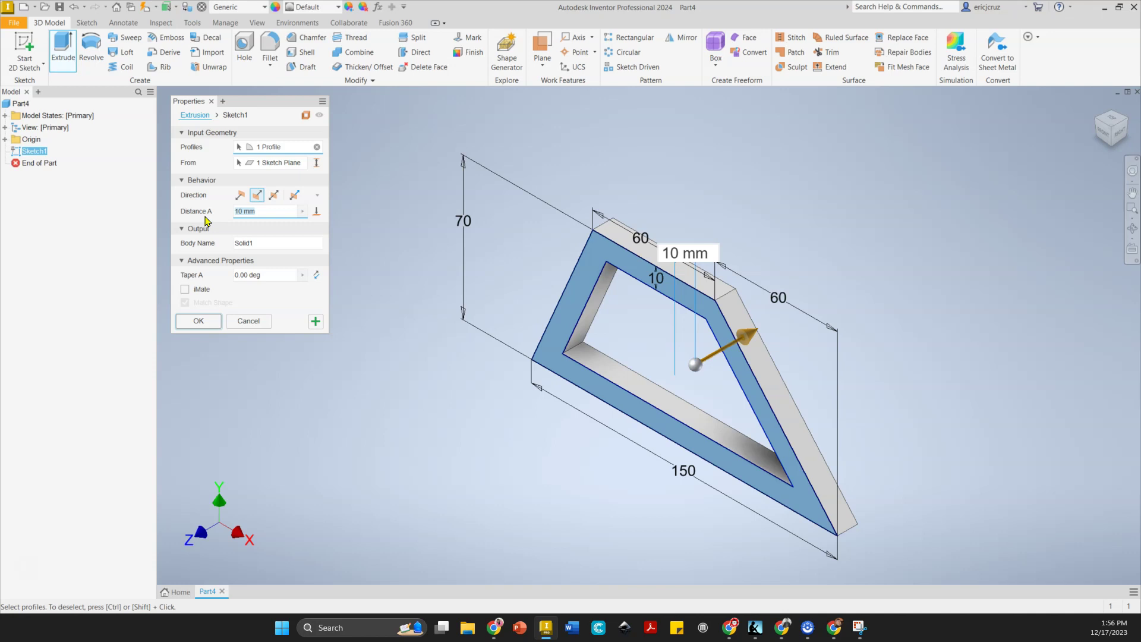
pyautogui.press('Return')
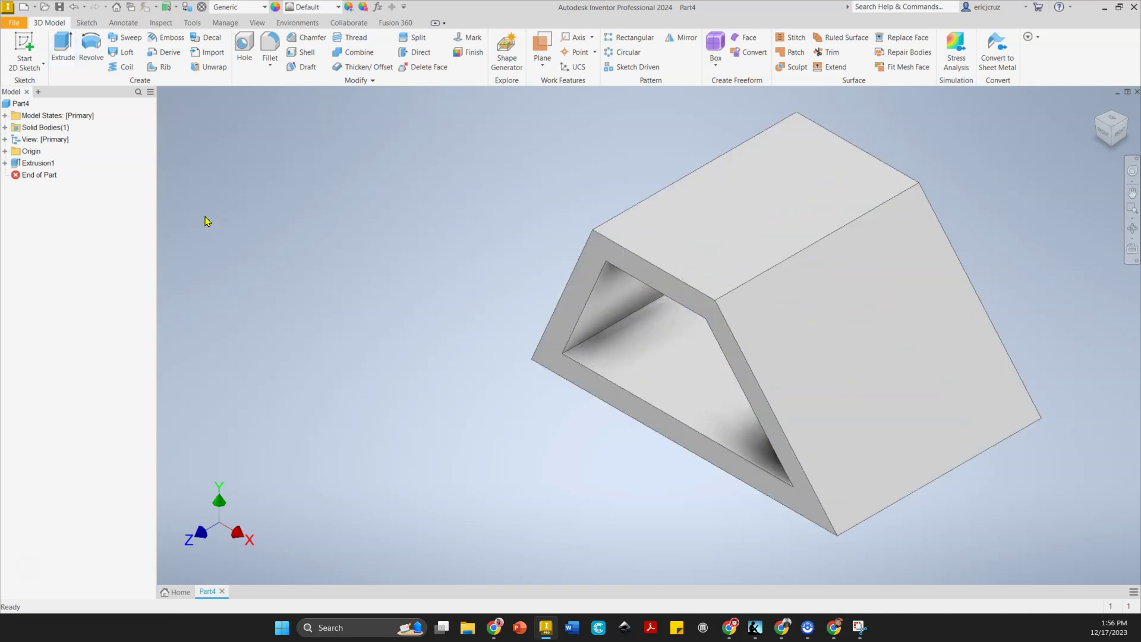
pyautogui.moveTo(433, 198); pyautogui.dragTo(321, 195, button='middle')
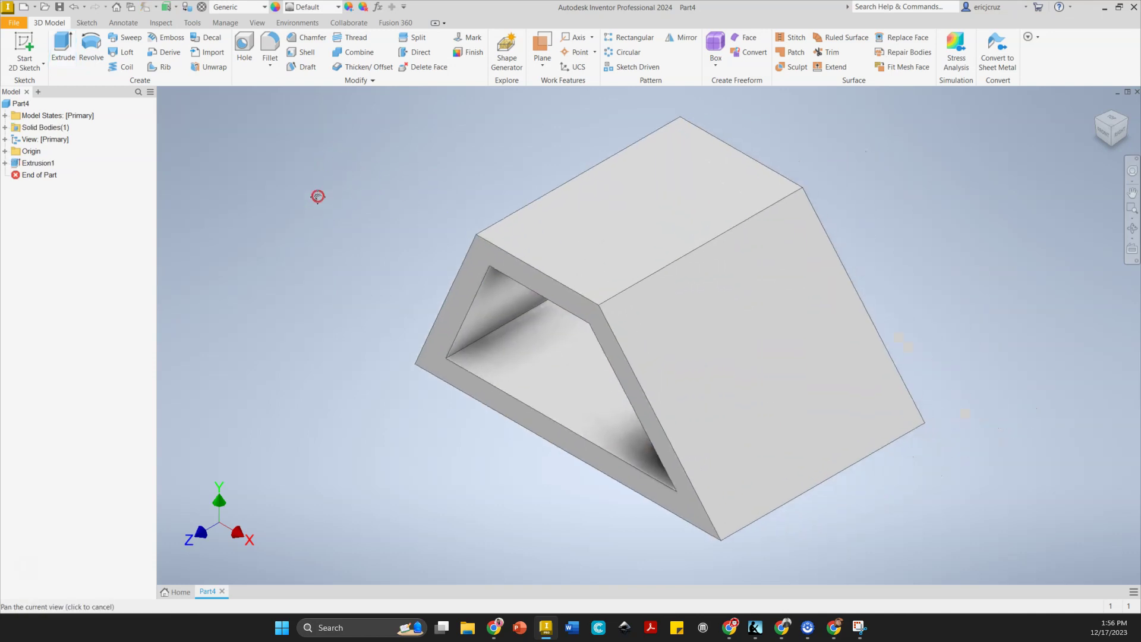
pyautogui.click(856, 627)
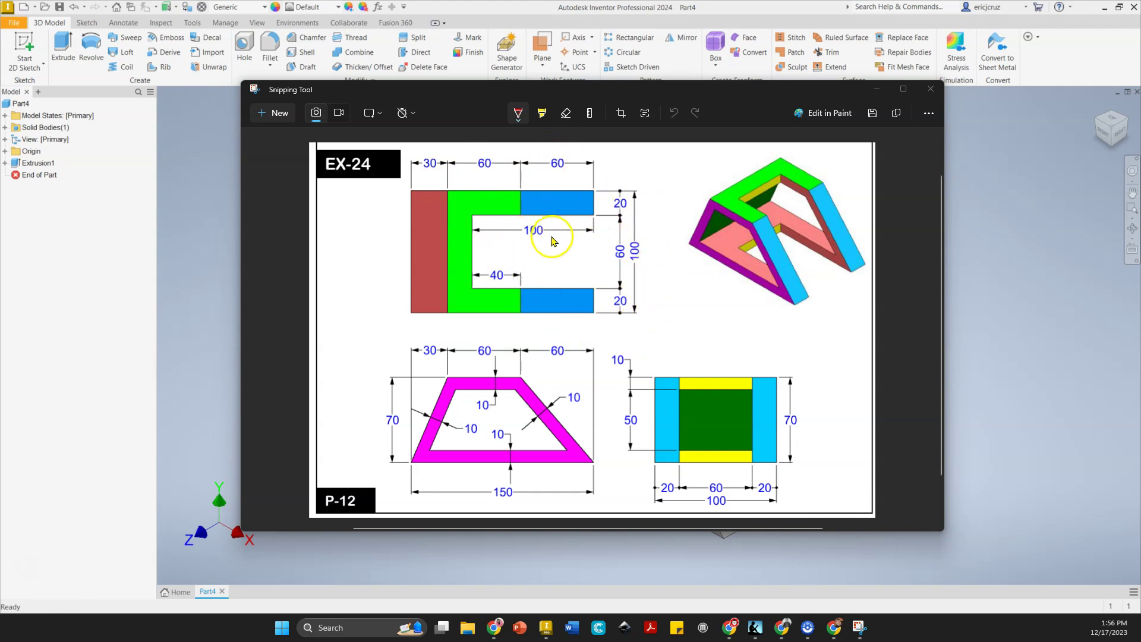
pyautogui.click(1013, 188)
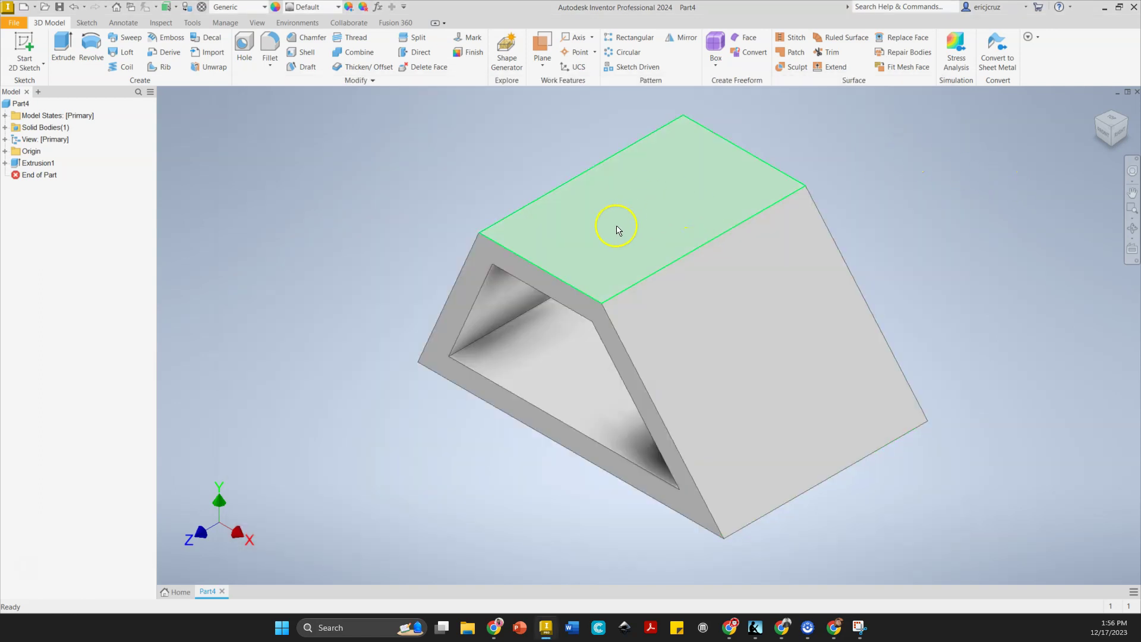
# - Start a sketch on the part's top face and project the middle and right face edges
pyautogui.rightClick(608, 209)
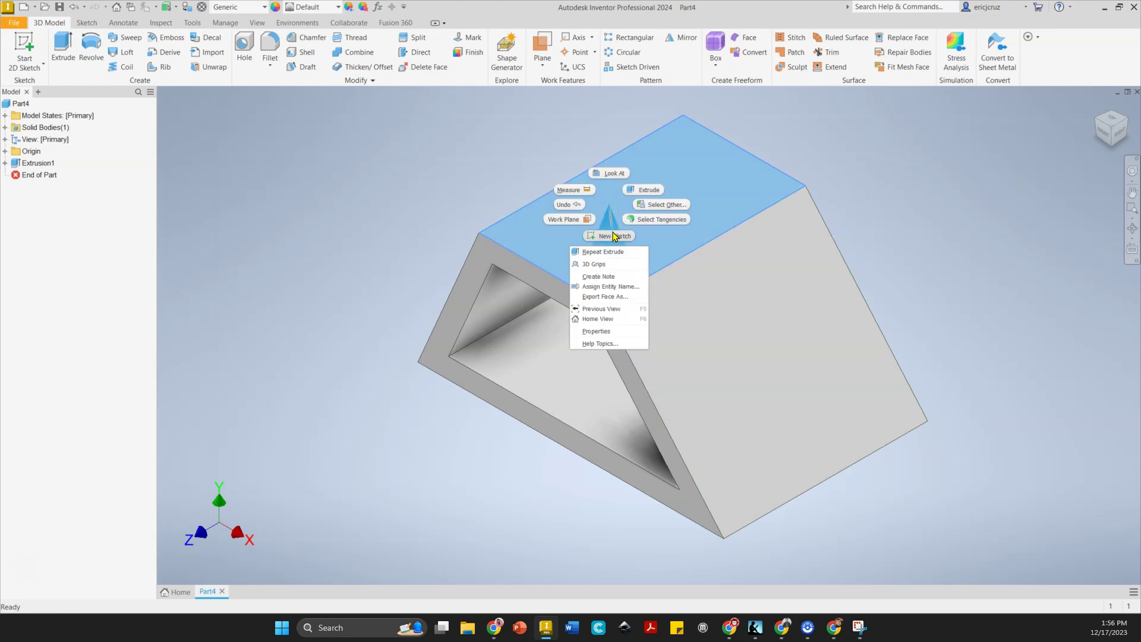
pyautogui.click(593, 226)
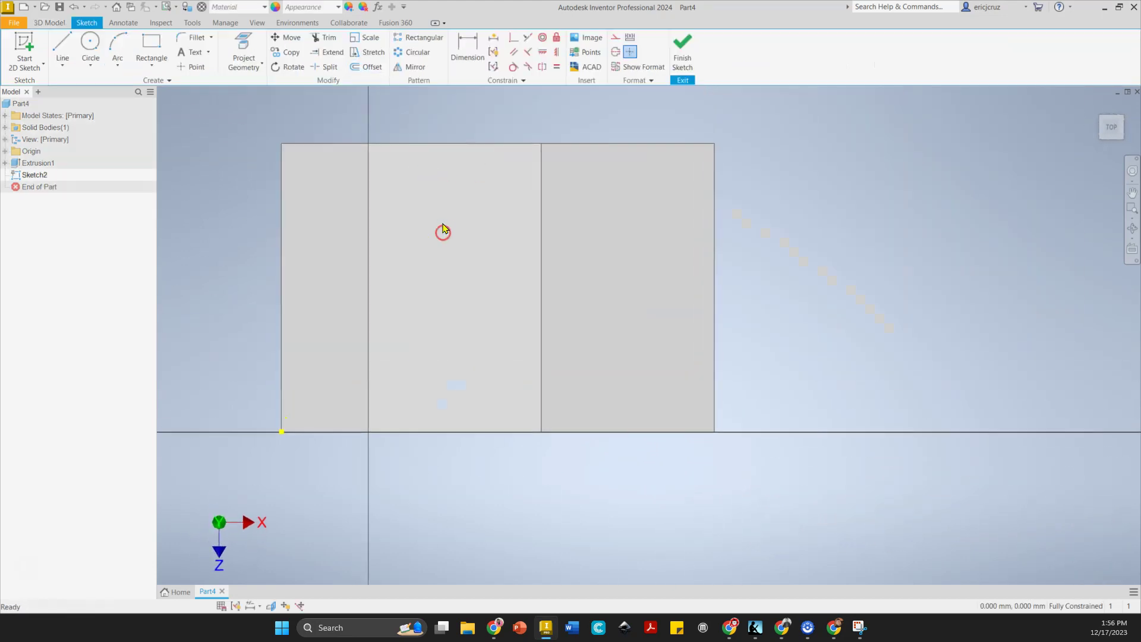
pyautogui.click(244, 40)
pyautogui.click(474, 186)
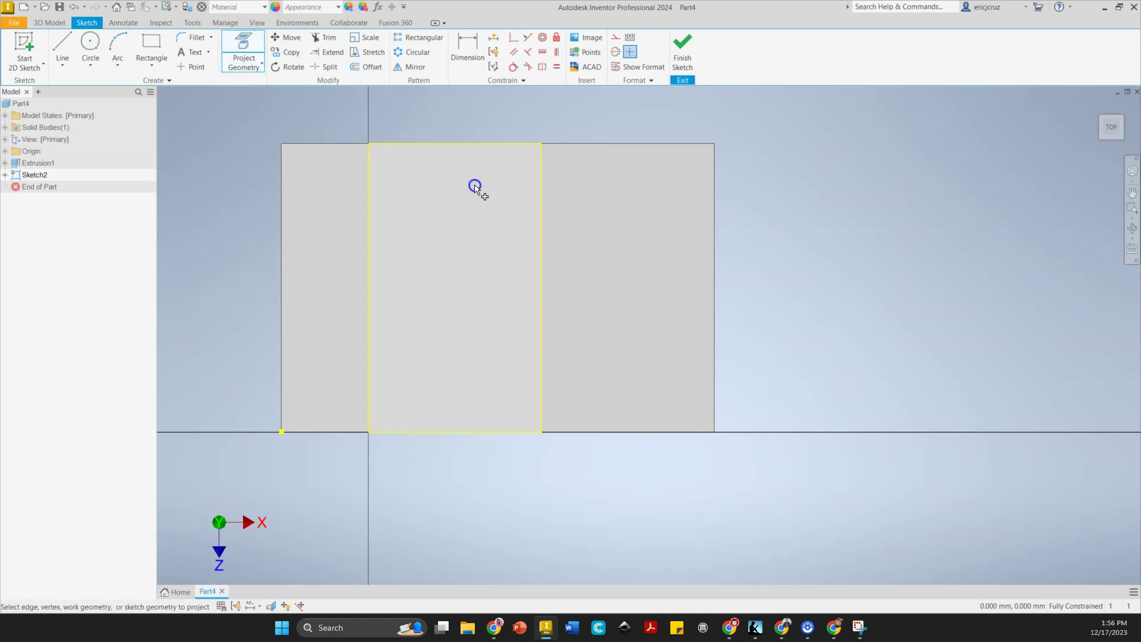
pyautogui.click(691, 176)
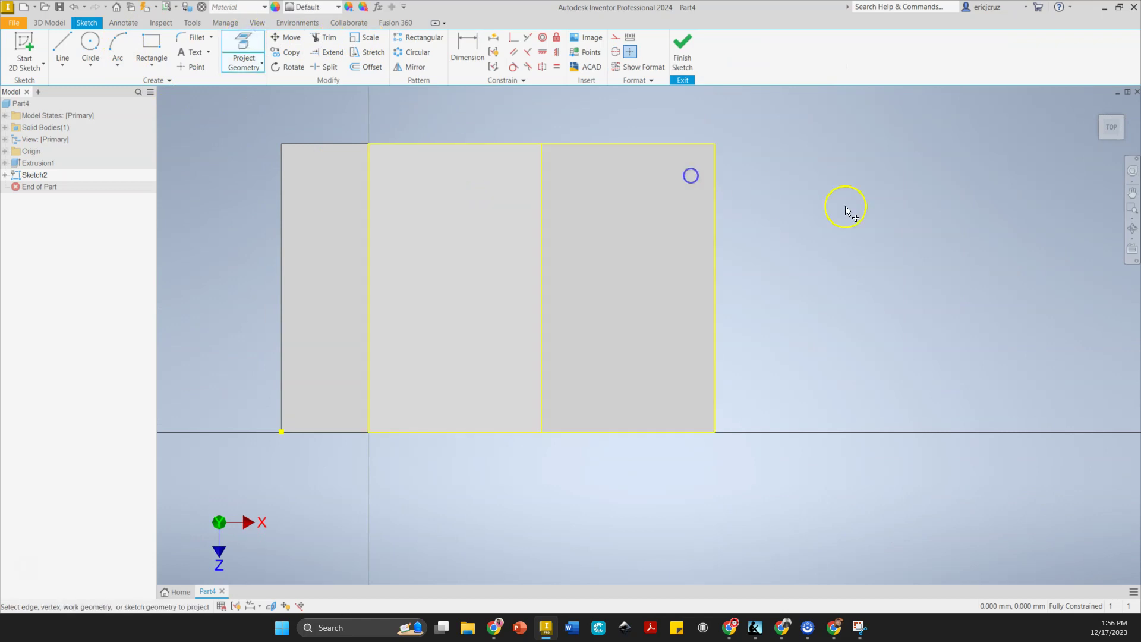
# - Draw a two-point rectangle across the top face extending past its right edge
pyautogui.click(151, 42)
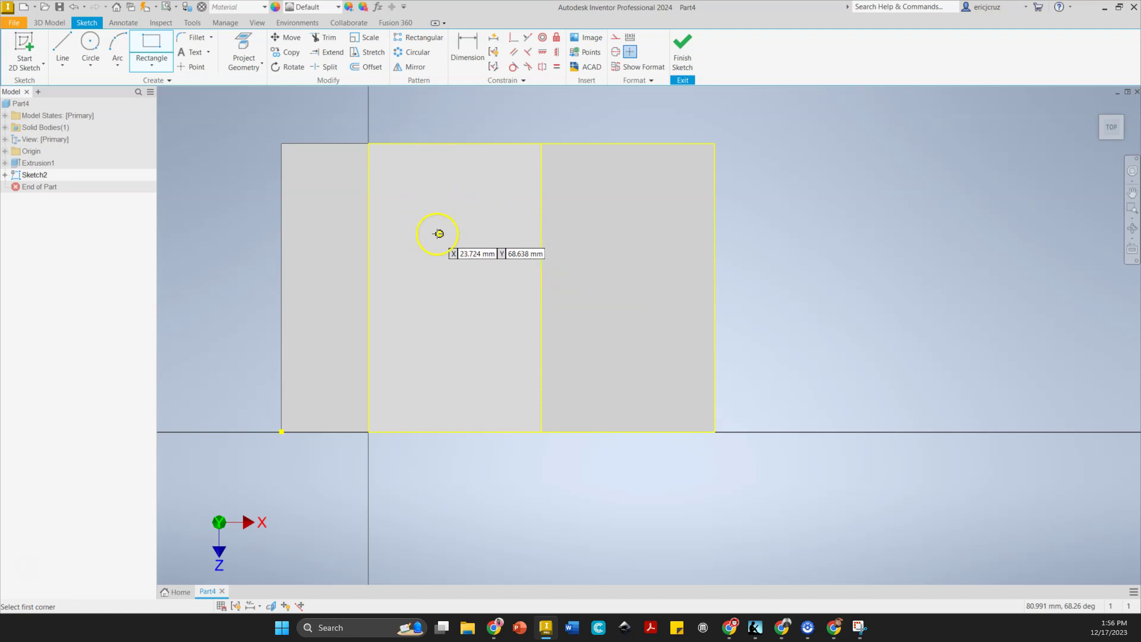
pyautogui.click(411, 208)
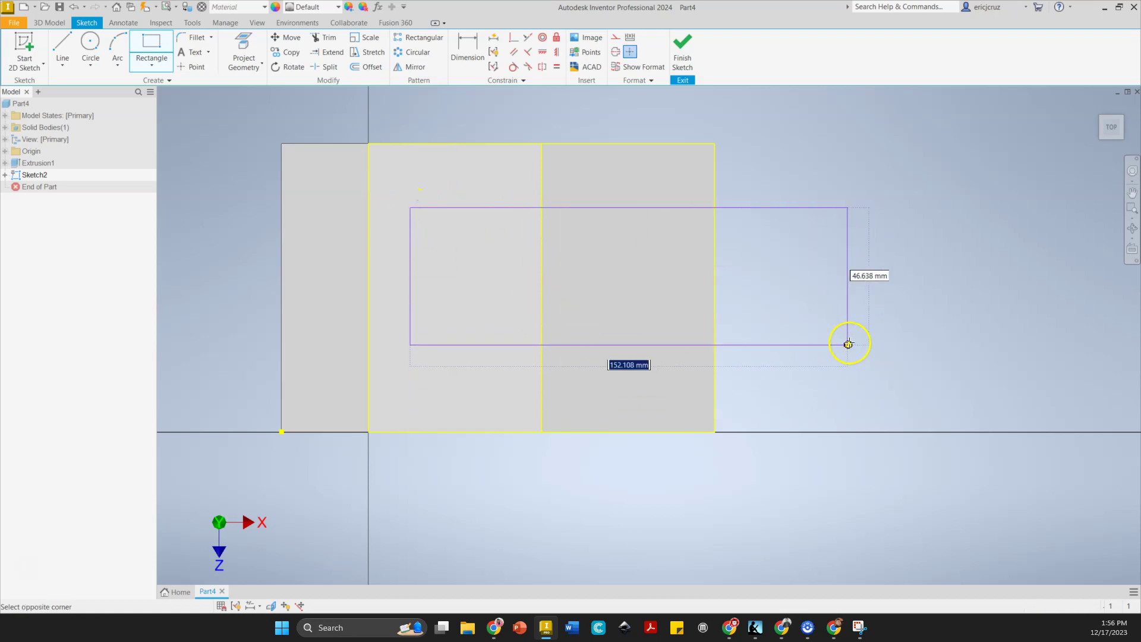
pyautogui.click(828, 367)
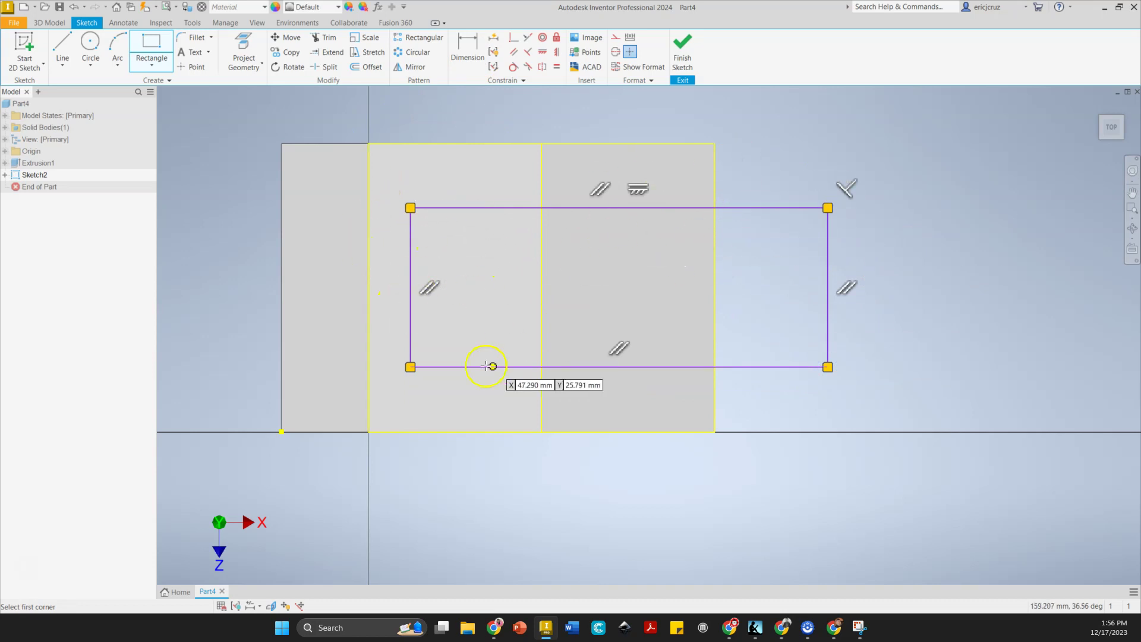
# - Dimension the rectangle 20 mm in from the part's top and bottom edges
pyautogui.click(473, 59)
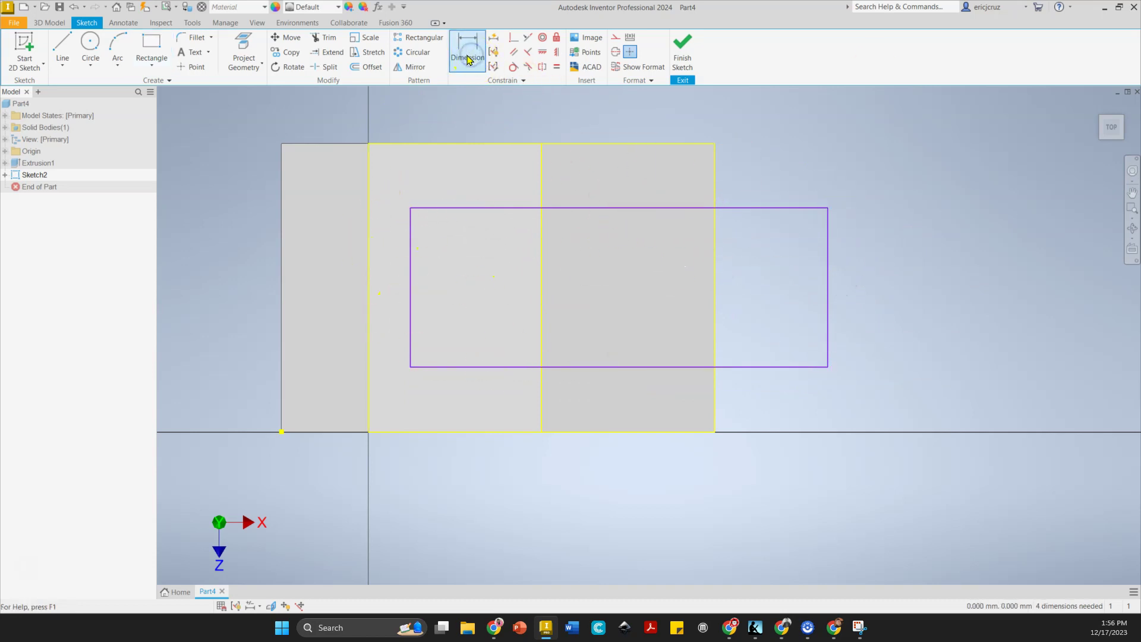
pyautogui.click(684, 144)
pyautogui.click(768, 207)
pyautogui.click(784, 173)
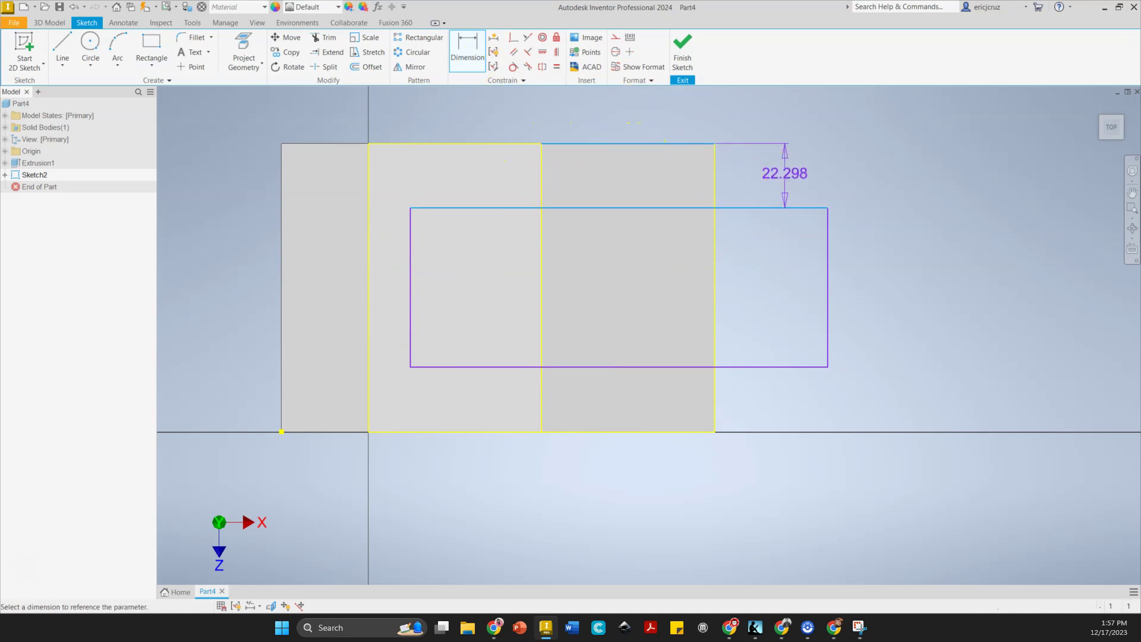
pyautogui.click(784, 176)
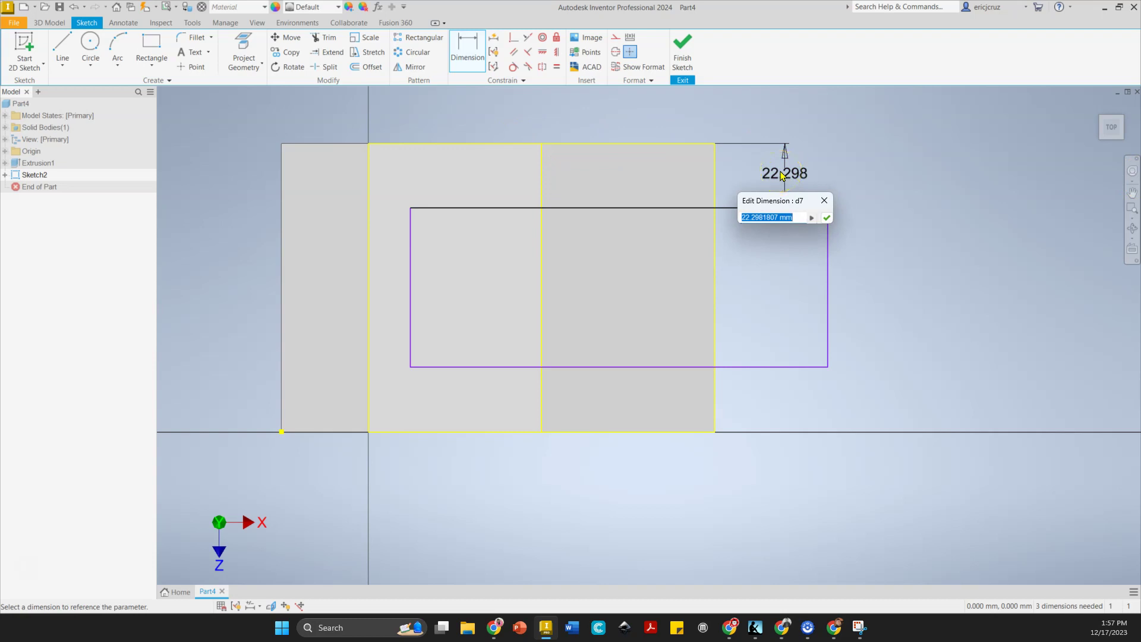
pyautogui.write('20')
pyautogui.press('Return')
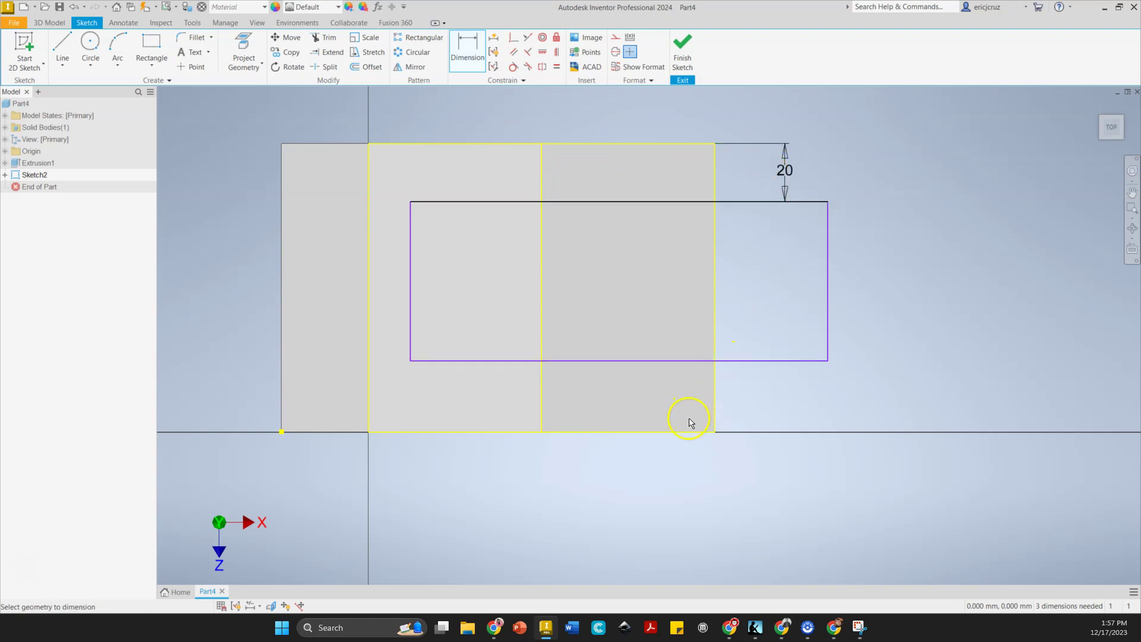
pyautogui.click(771, 360)
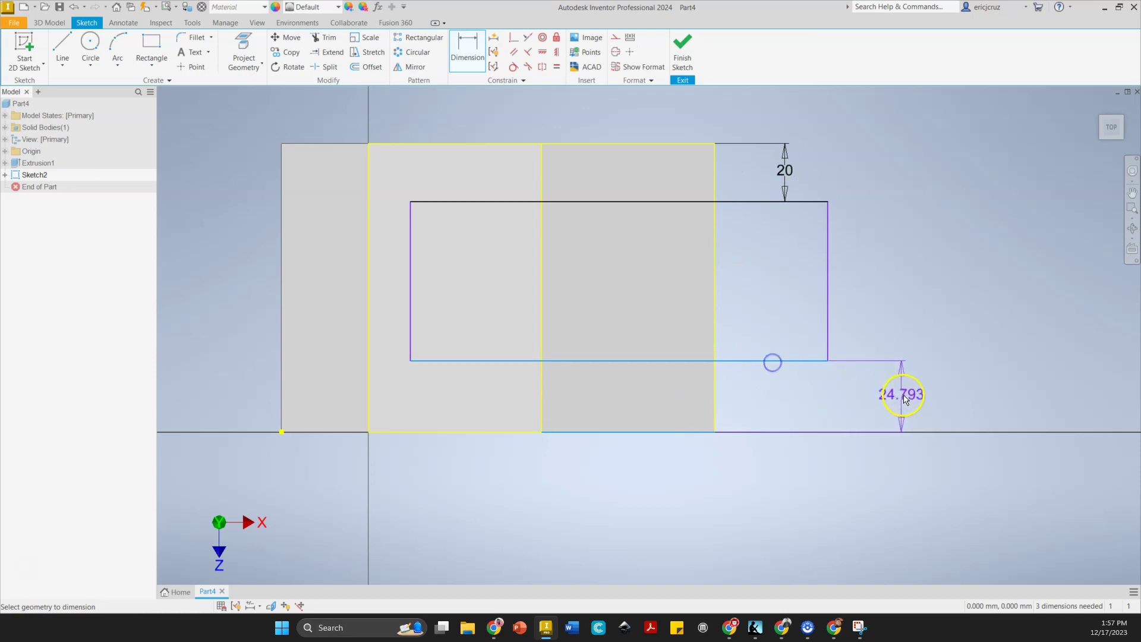
pyautogui.click(899, 394)
pyautogui.write('20')
pyautogui.press('Return')
pyautogui.click(906, 381)
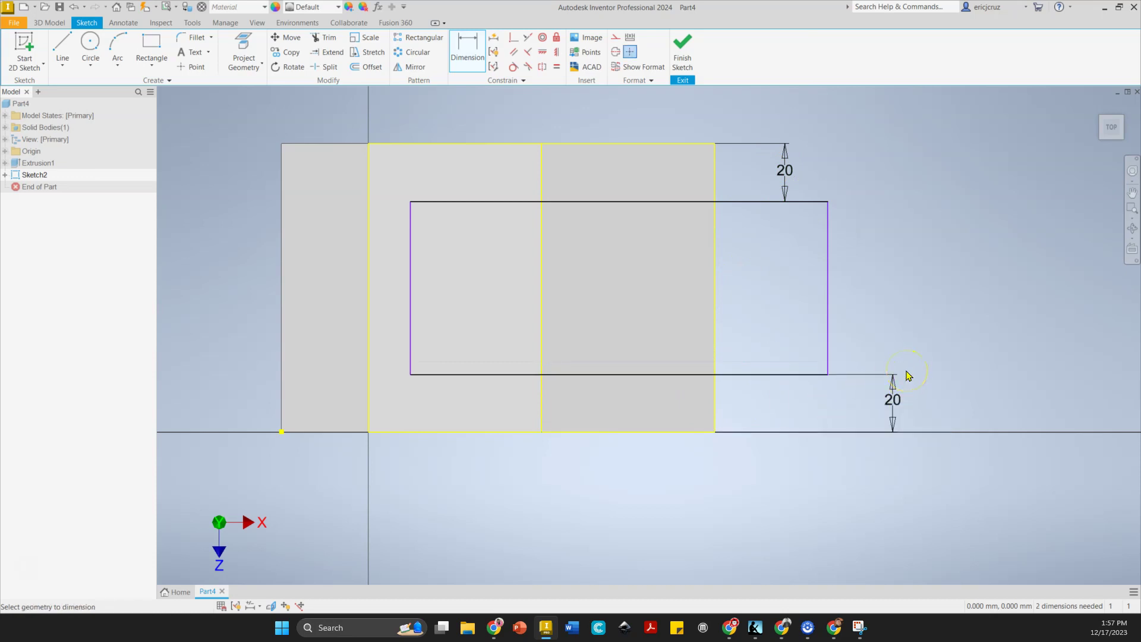
# - Set a 100 mm horizontal distance from the rectangle's left edge to the part's right edge
pyautogui.click(411, 313)
pyautogui.click(716, 316)
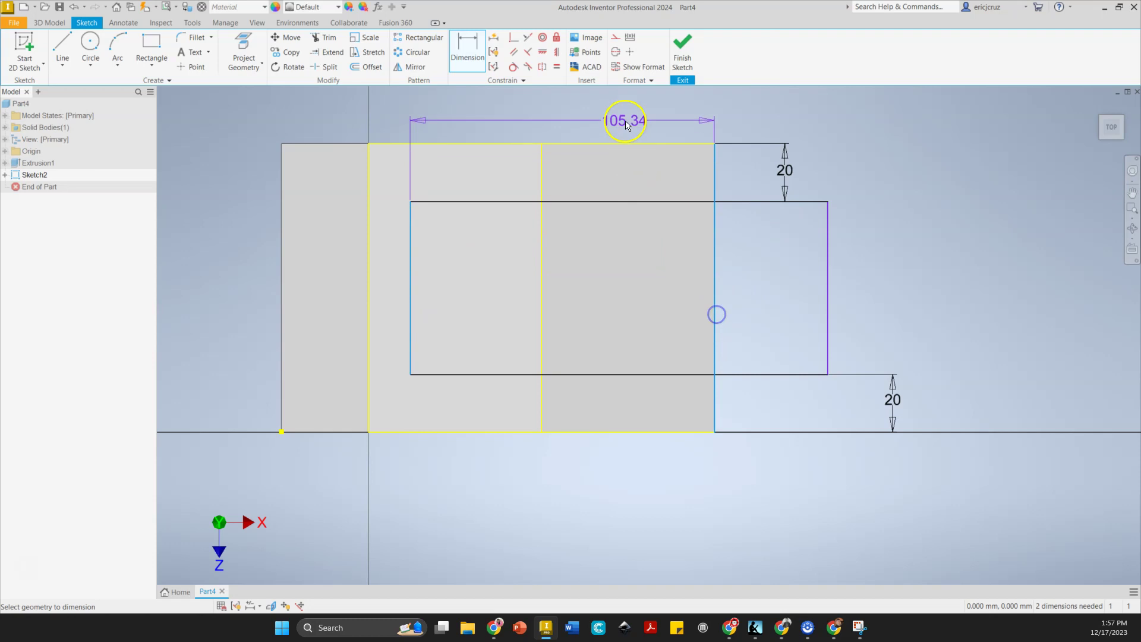
pyautogui.click(625, 119)
pyautogui.write('100')
pyautogui.click(626, 118)
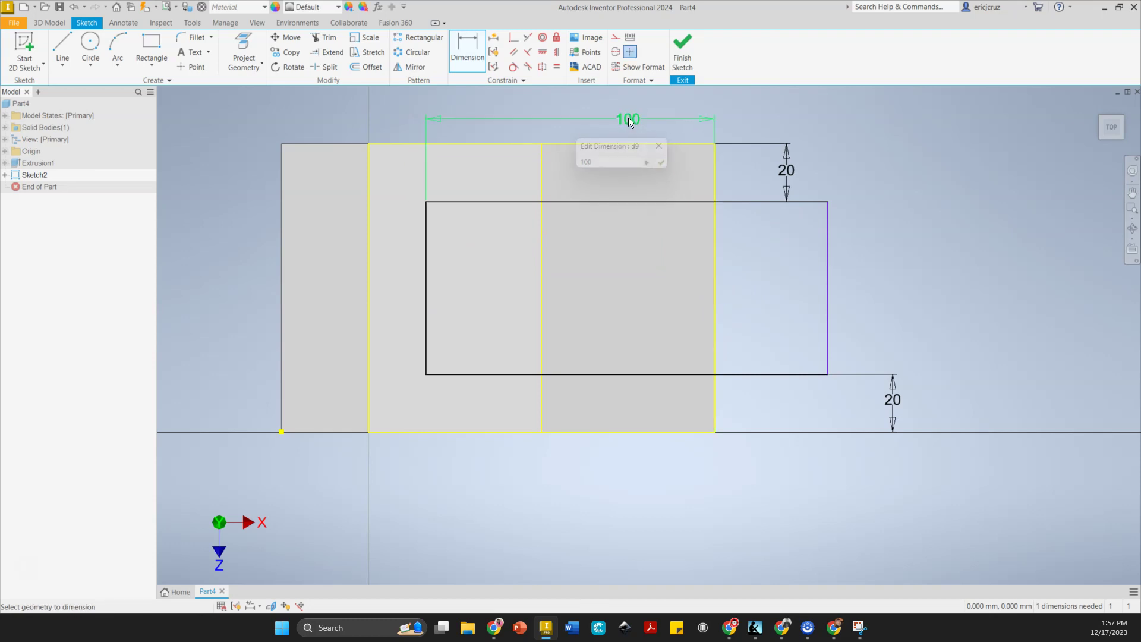
pyautogui.click(892, 209)
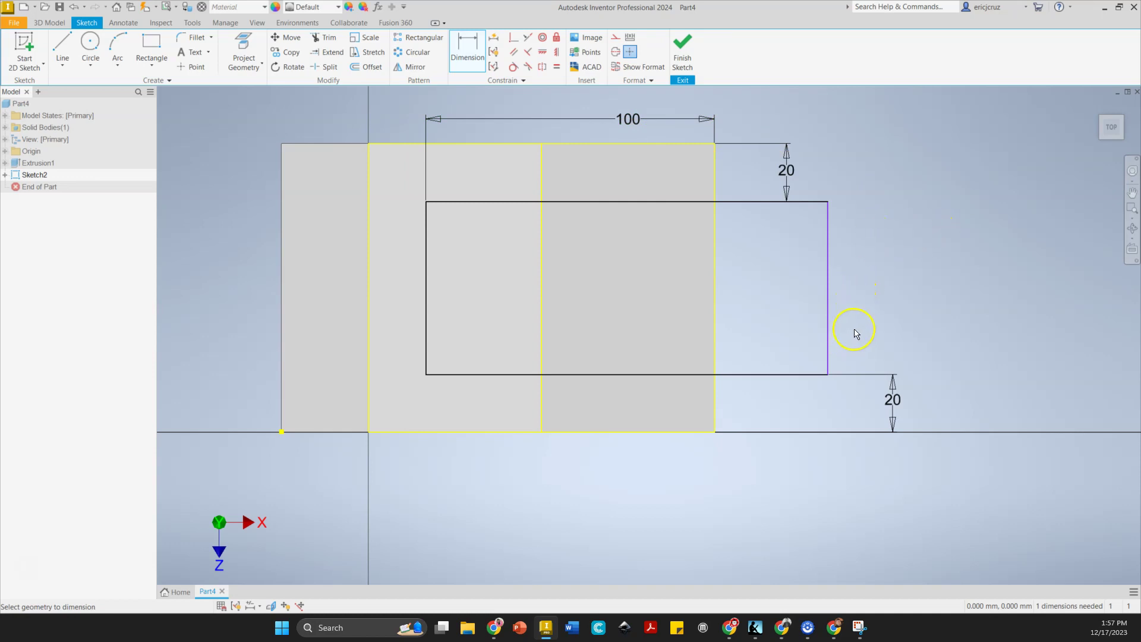
# - Accept the 60 and 40 dimensions as driven references and finish Sketch2
pyautogui.click(827, 313)
pyautogui.click(865, 280)
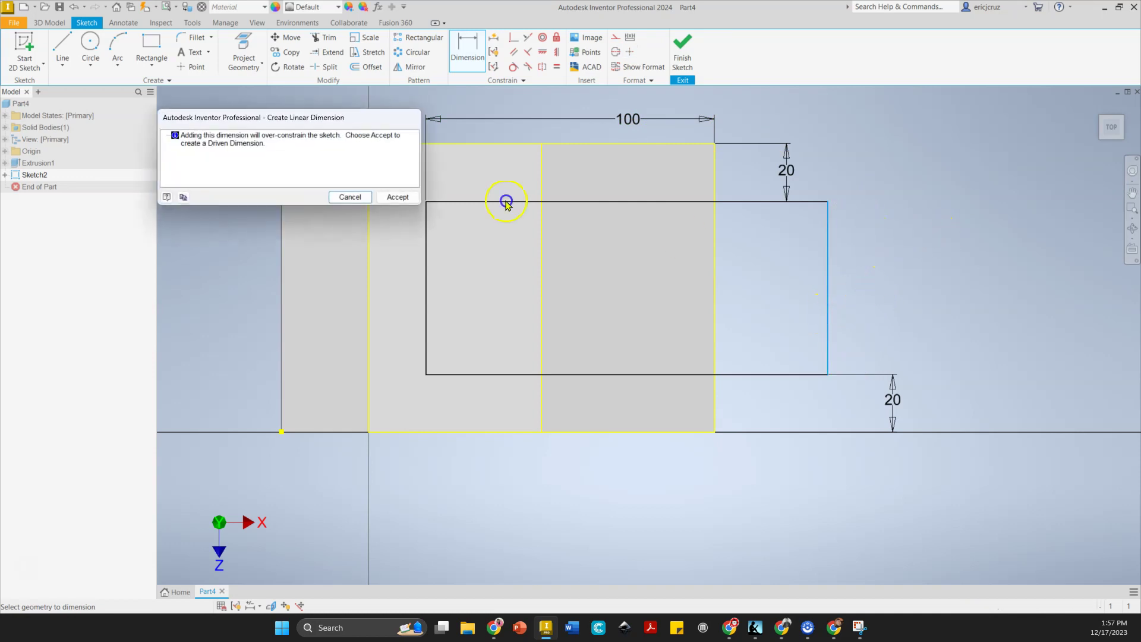
pyautogui.click(403, 196)
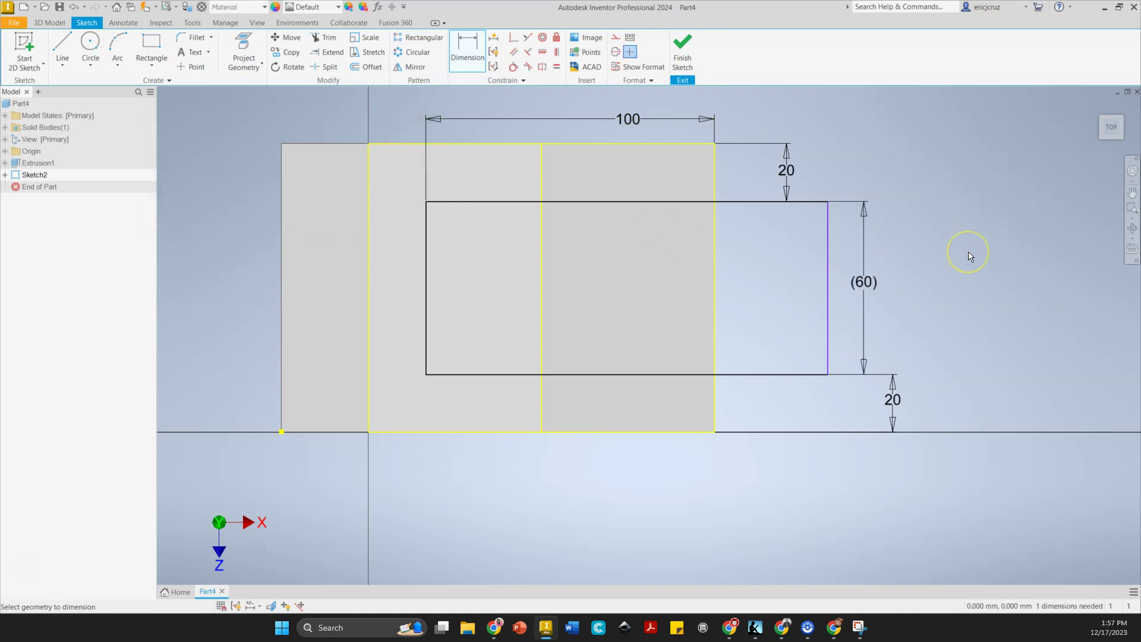
pyautogui.click(427, 306)
pyautogui.click(541, 317)
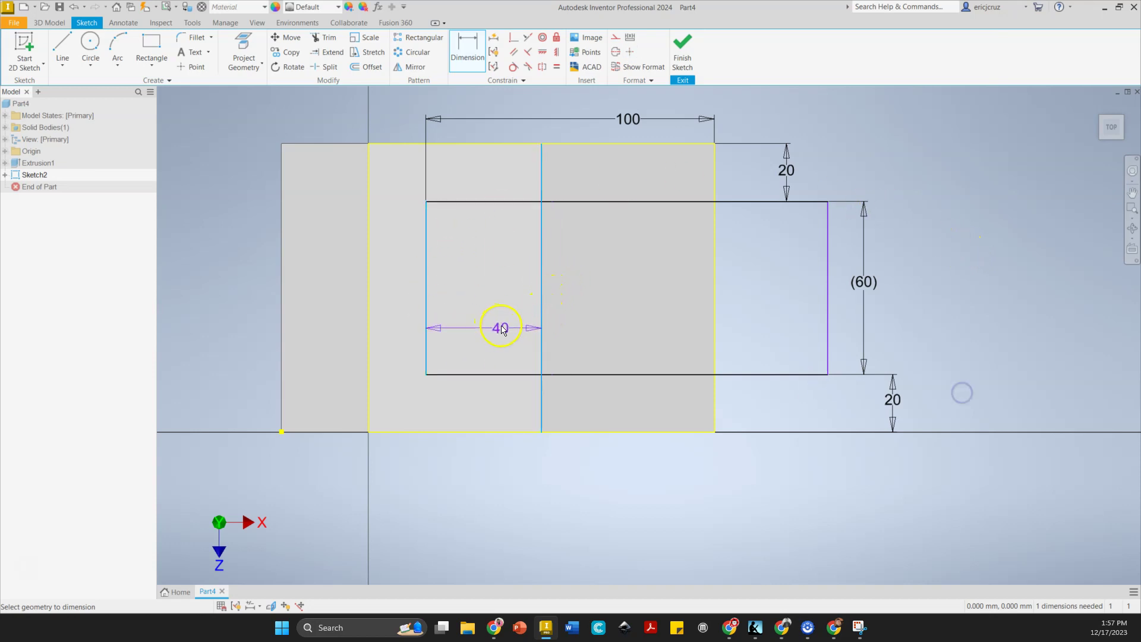
pyautogui.click(493, 334)
pyautogui.click(406, 196)
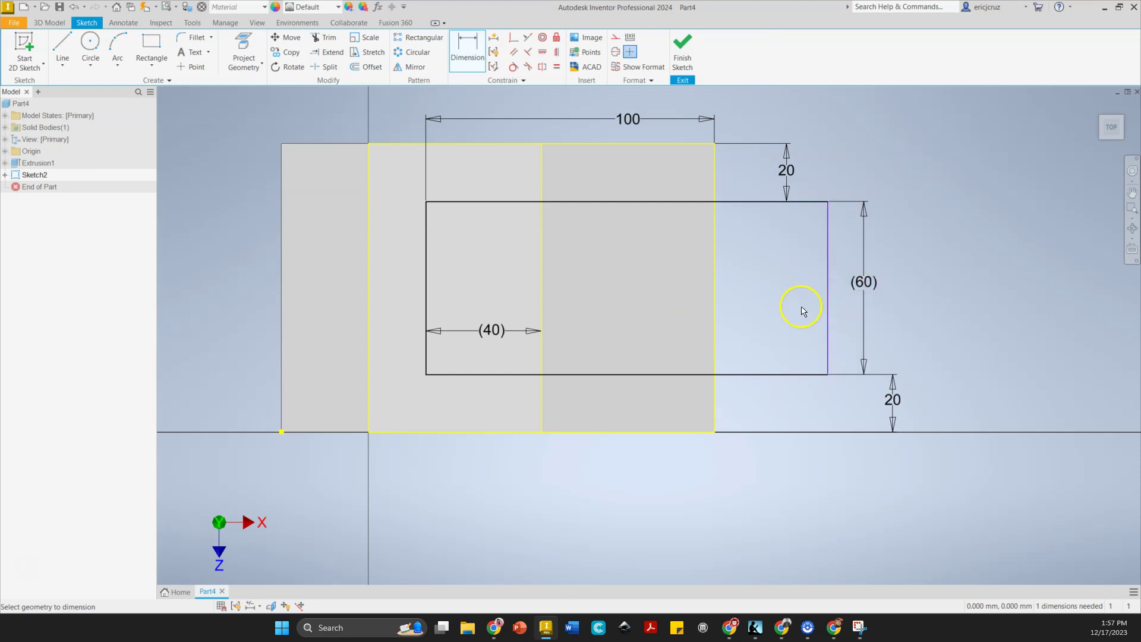
pyautogui.click(682, 48)
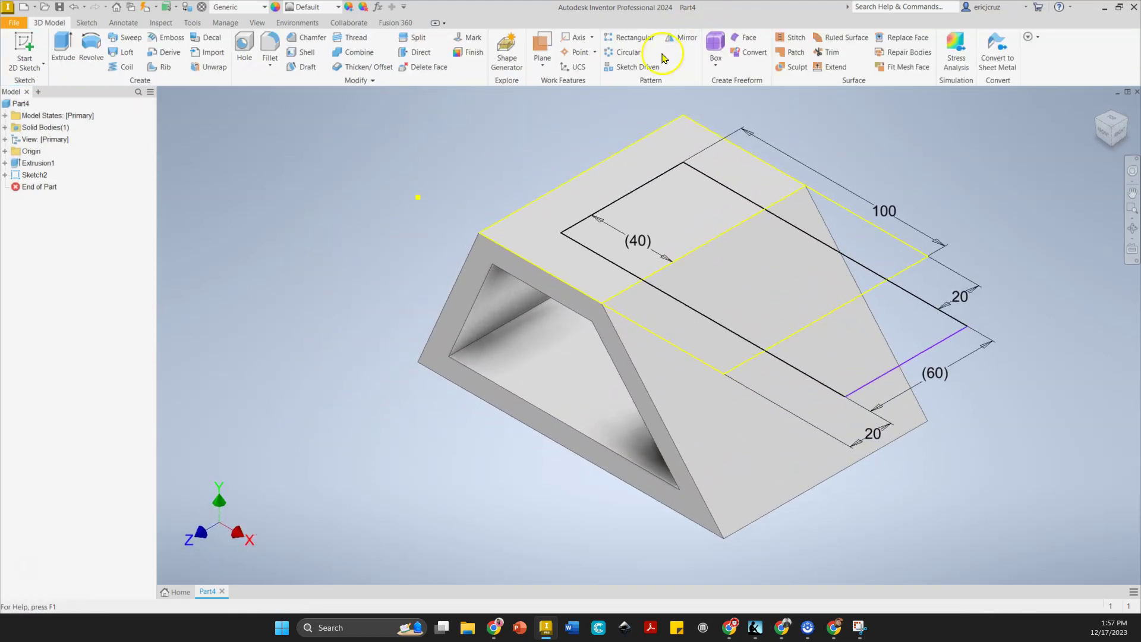
# - Cut-extrude the three Sketch2 rectangle regions 70 mm through the part
pyautogui.click(62, 48)
pyautogui.click(257, 243)
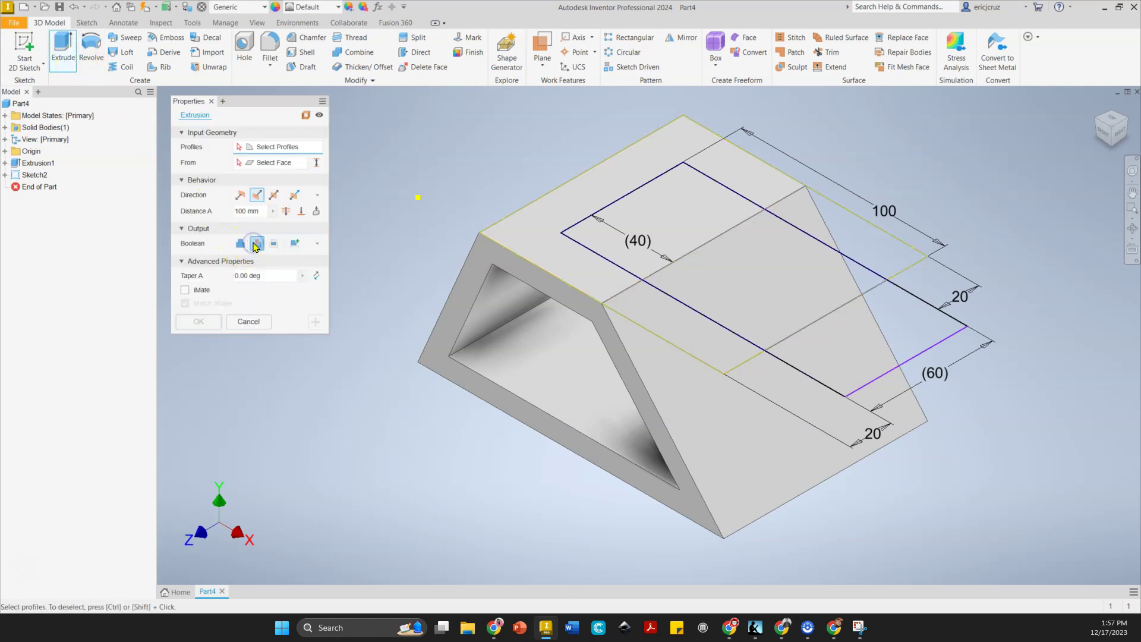
pyautogui.click(713, 224)
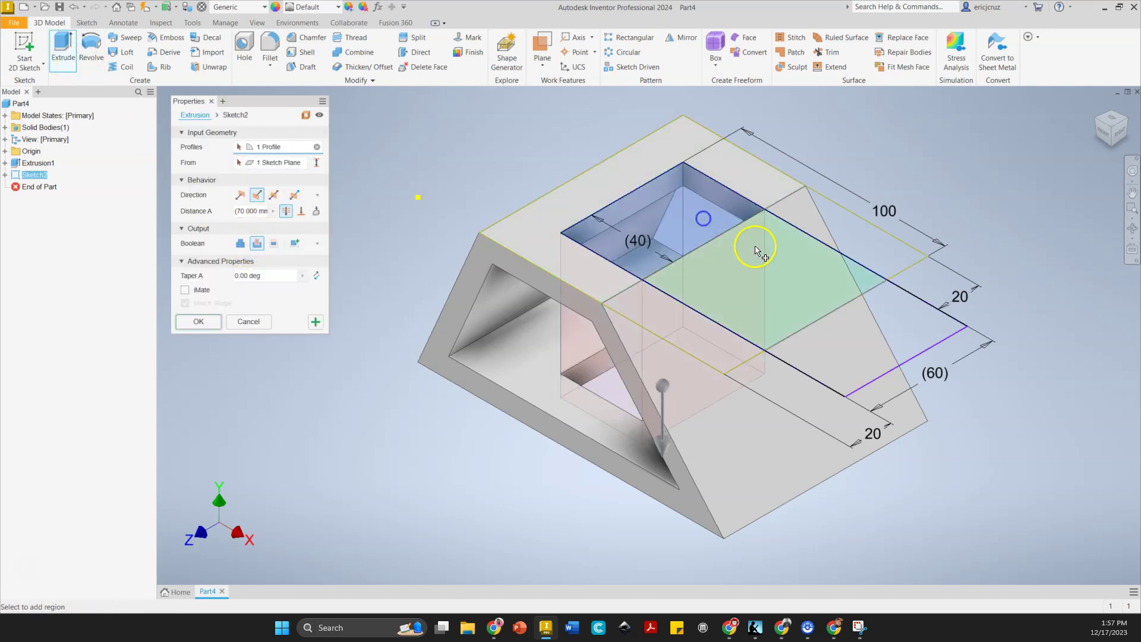
pyautogui.click(933, 337)
pyautogui.click(838, 295)
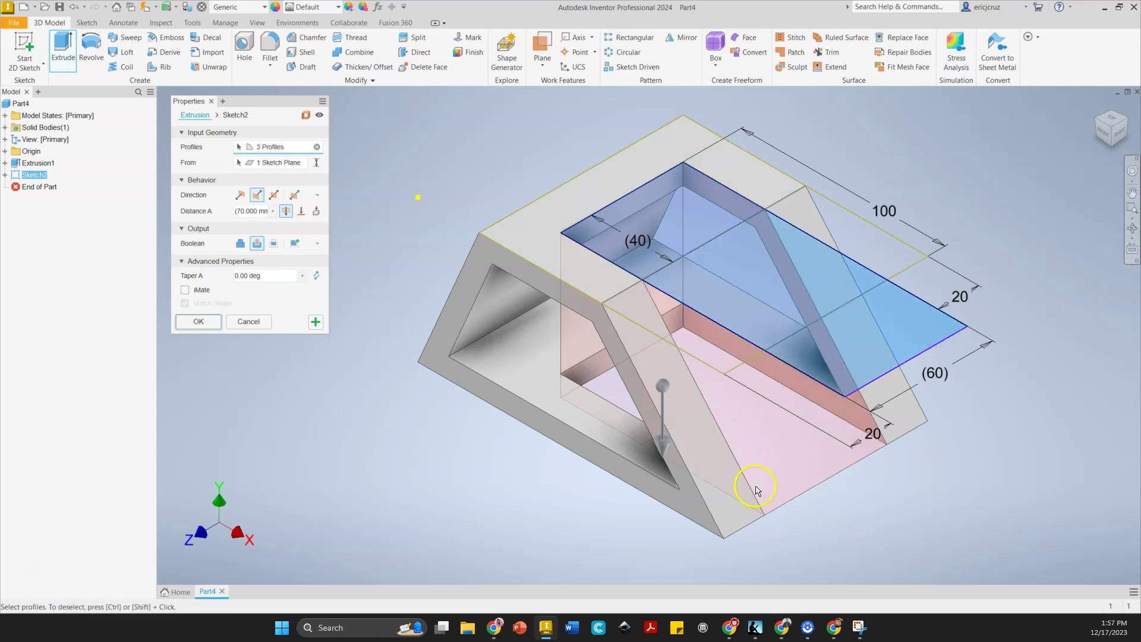
pyautogui.click(200, 322)
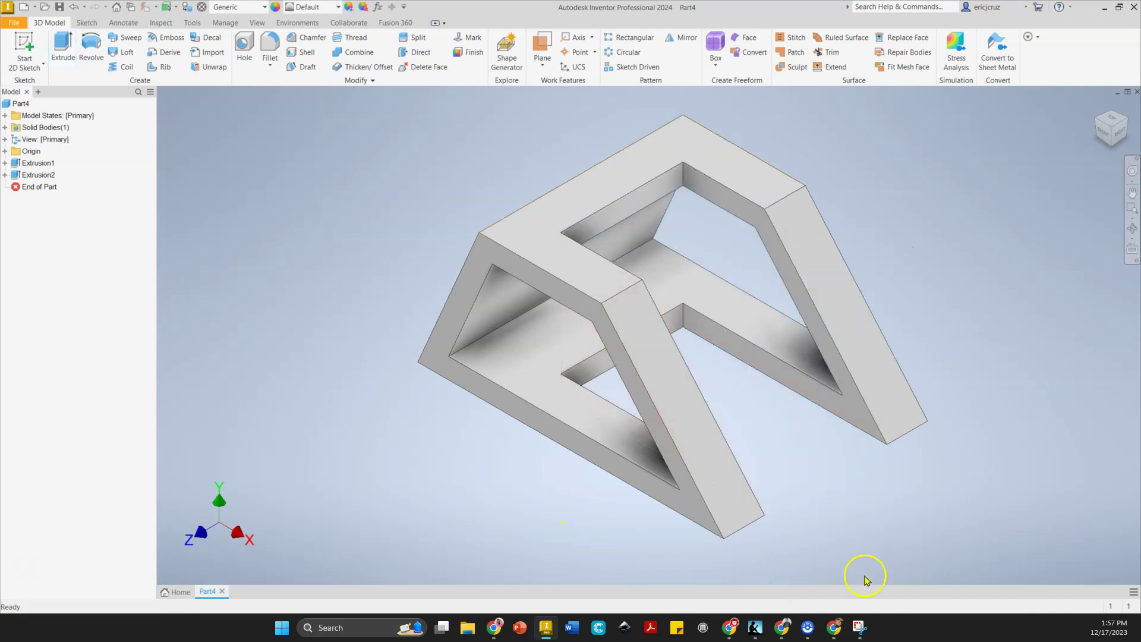
pyautogui.click(861, 628)
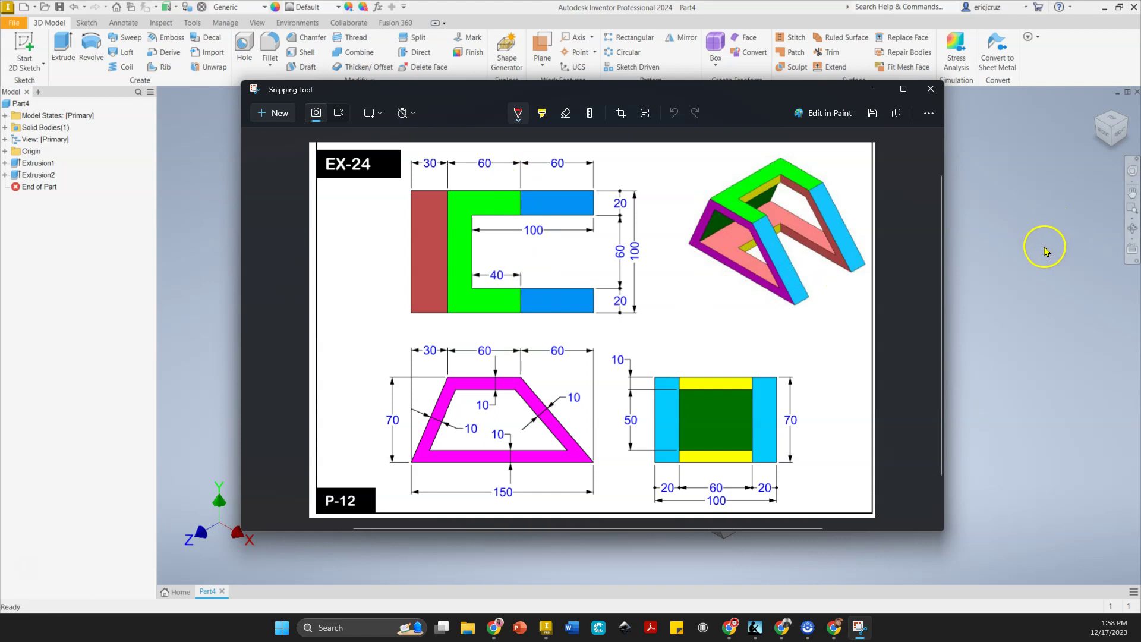
pyautogui.click(1065, 301)
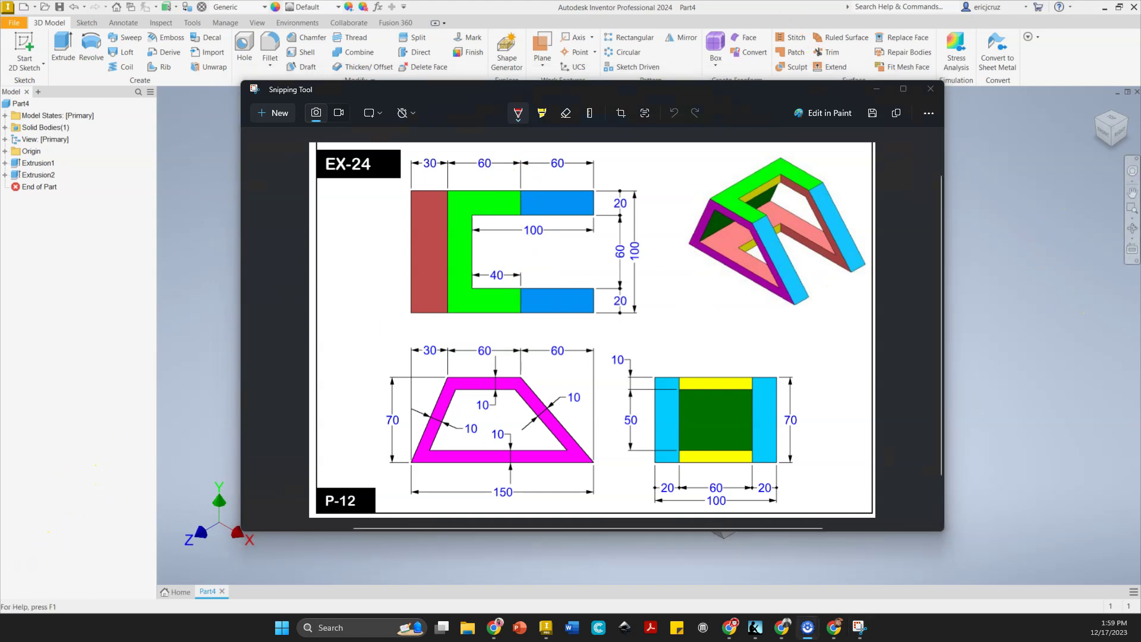
pyautogui.click(999, 247)
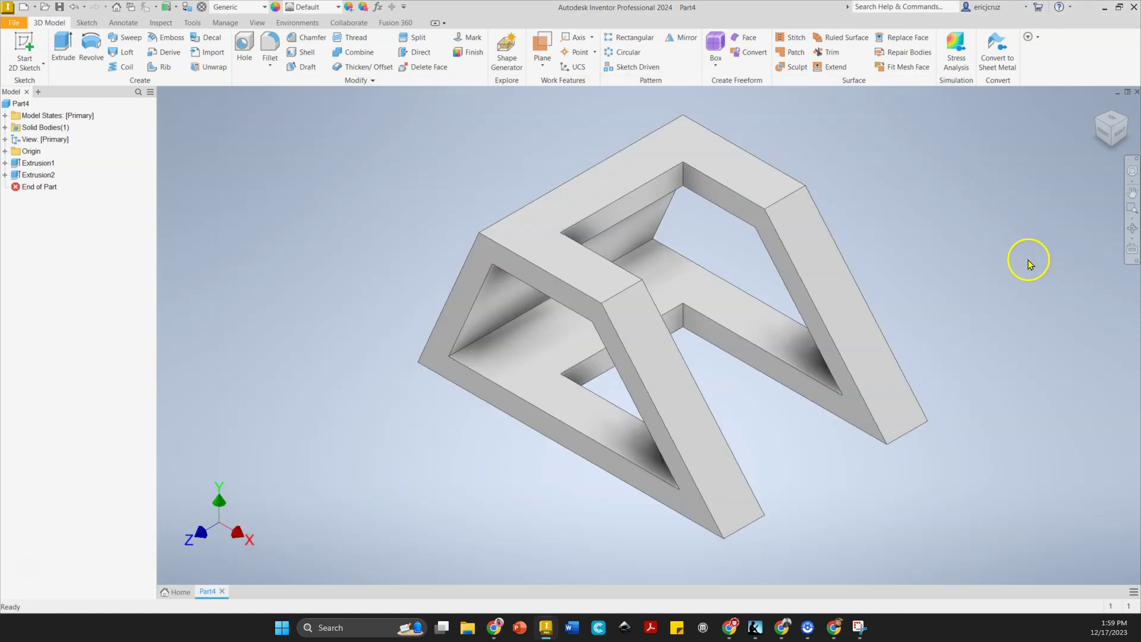